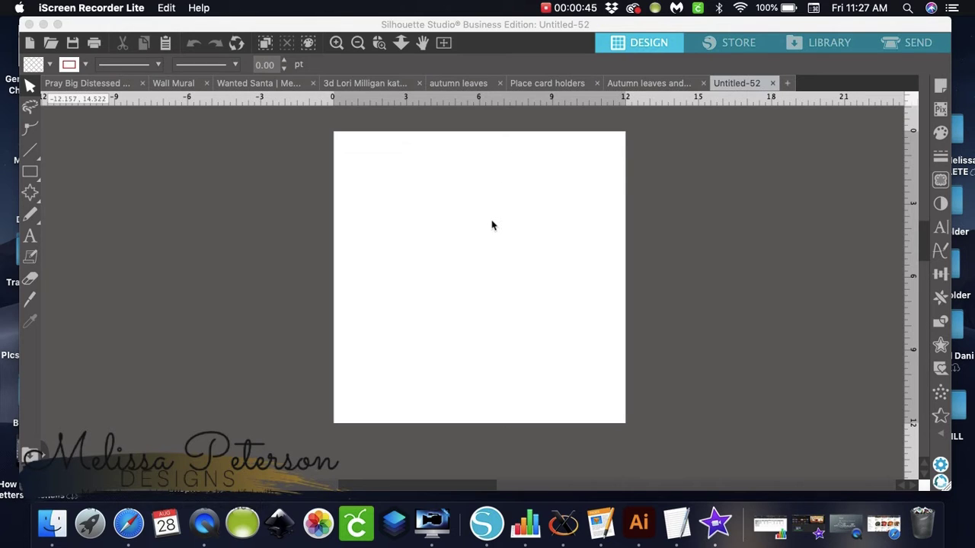
# Set the page's custom media size to 4.5 in wide by 3.5 in high in the page setup
pyautogui.click(942, 90)
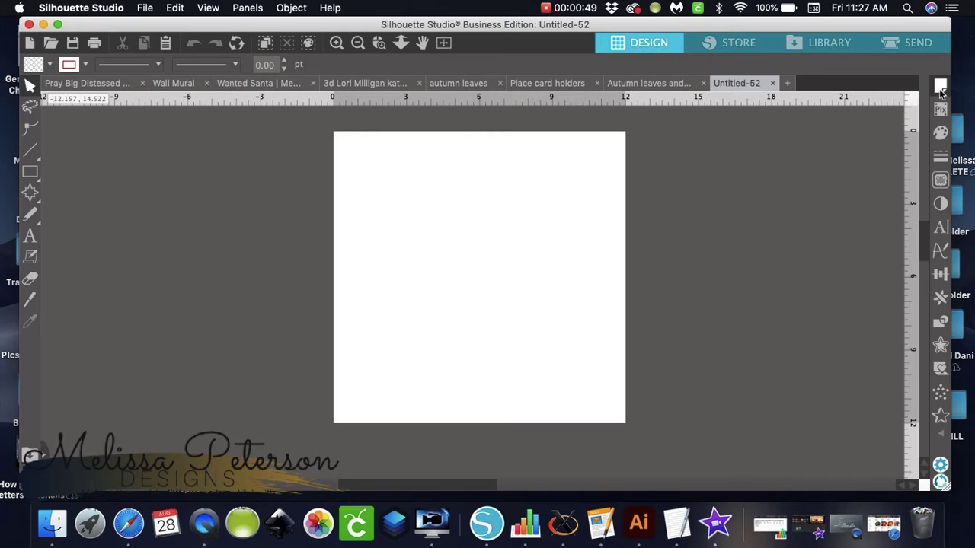
pyautogui.click(941, 90)
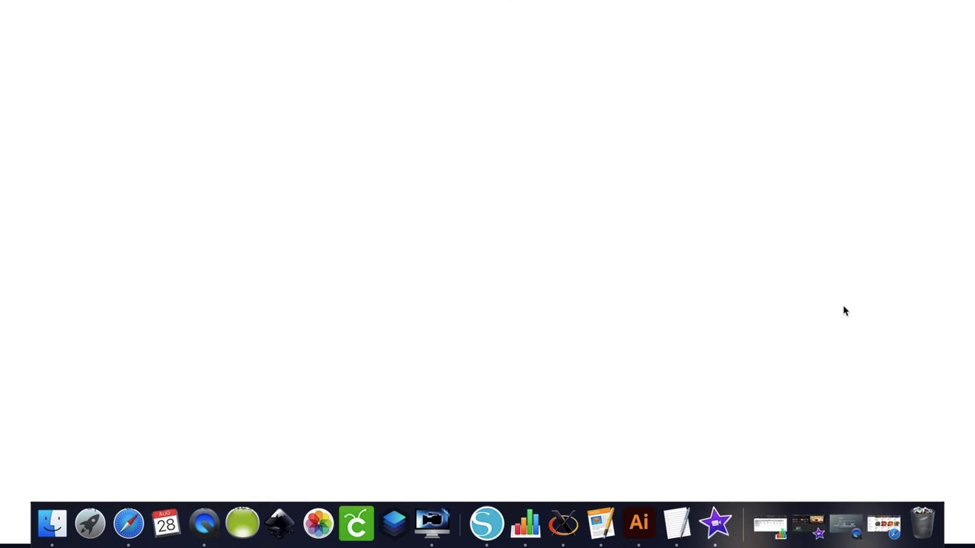
pyautogui.click(898, 126)
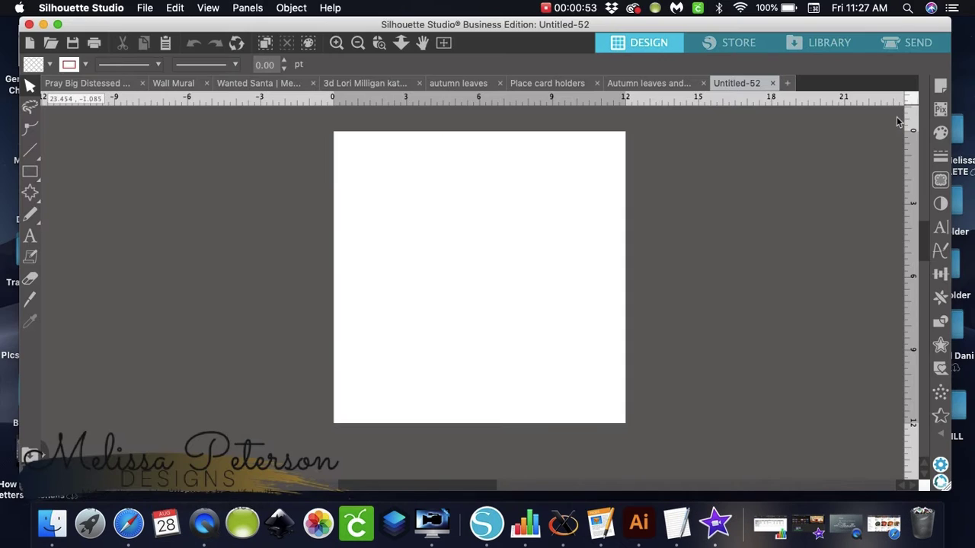
pyautogui.click(942, 90)
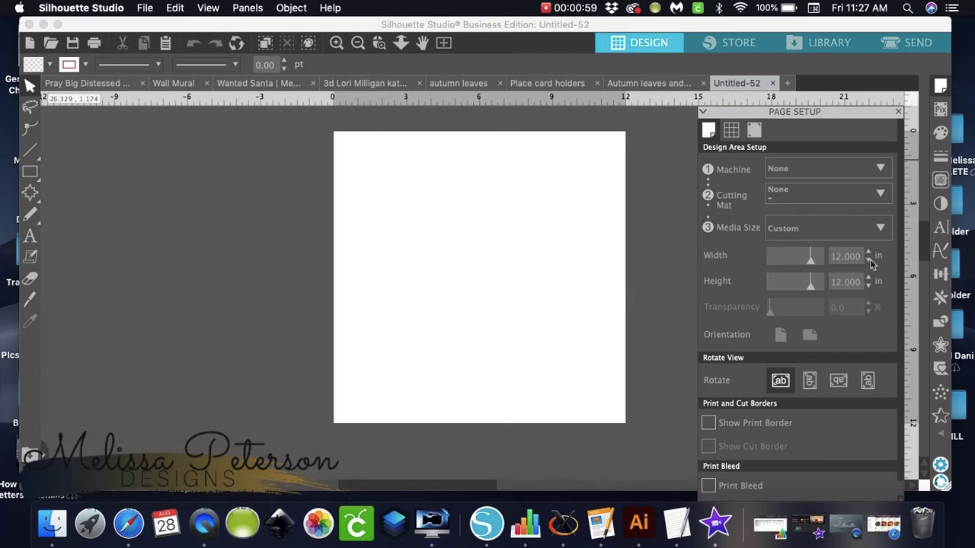
pyautogui.click(870, 260)
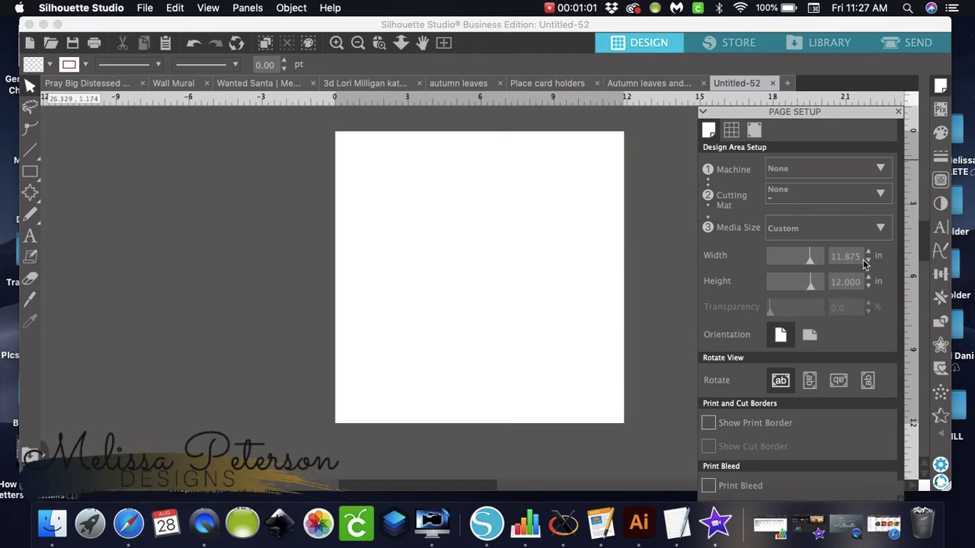
pyautogui.moveTo(863, 257); pyautogui.dragTo(739, 260)
pyautogui.write('4.5')
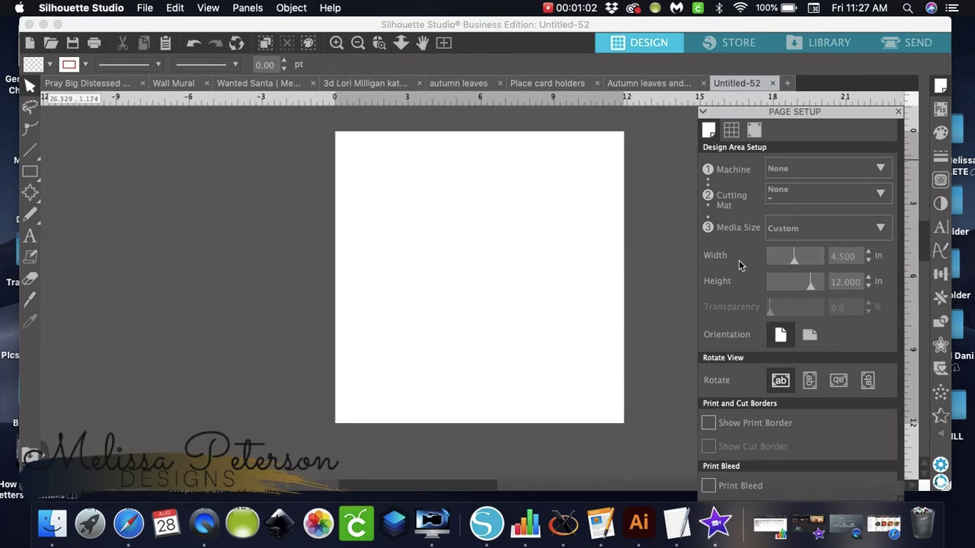
pyautogui.press('Return')
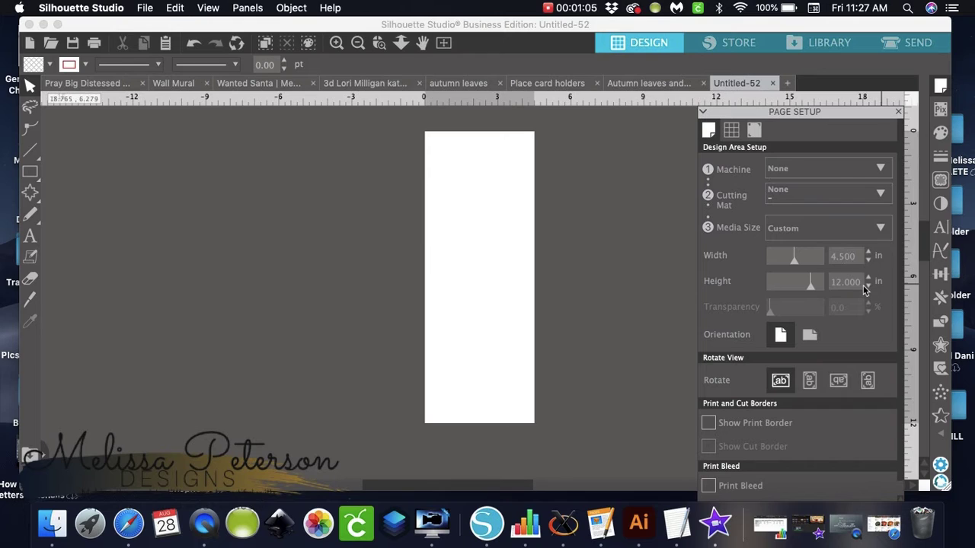
pyautogui.moveTo(861, 284); pyautogui.dragTo(811, 283)
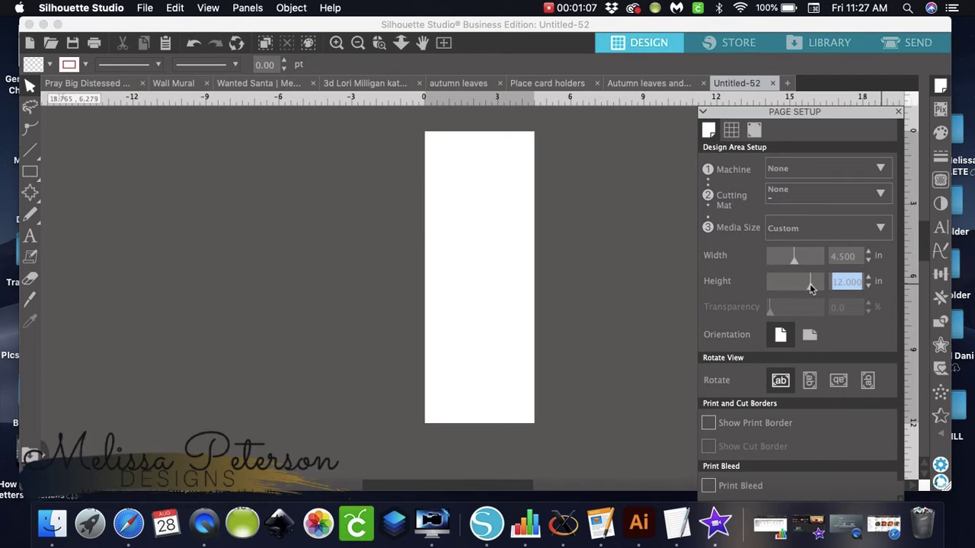
pyautogui.write('3.5')
pyautogui.press('Return')
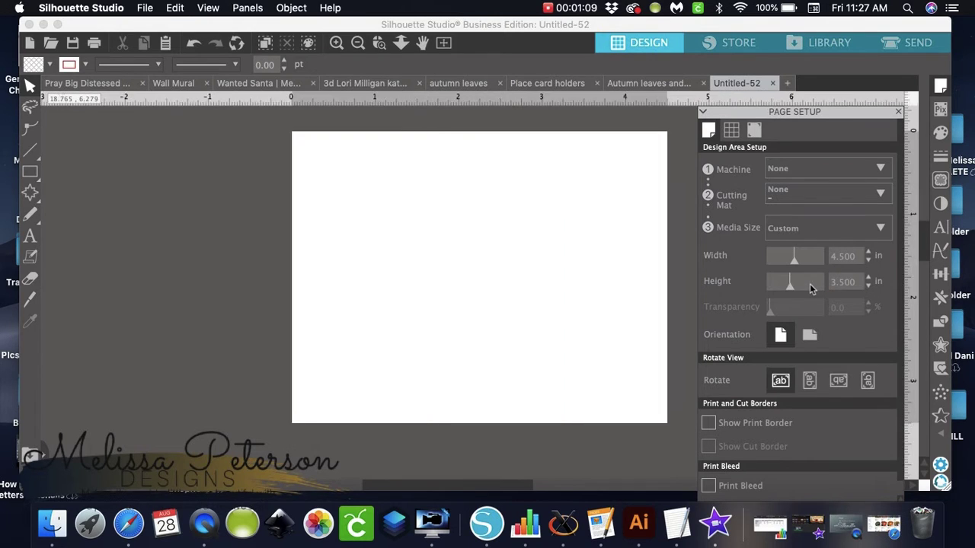
pyautogui.click(898, 111)
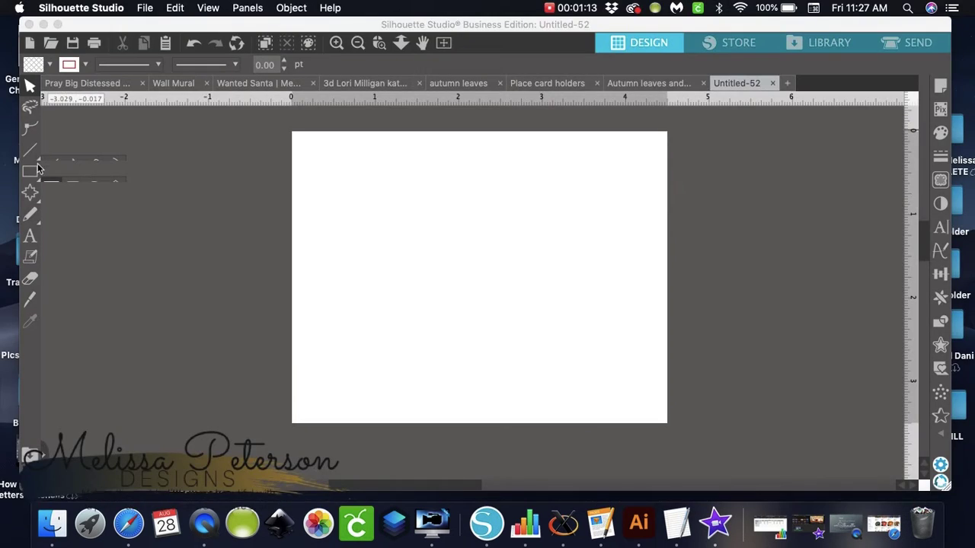
# Draw a rectangle about 4.52 in by 3.5 in along the edges of the page
pyautogui.moveTo(32, 173)
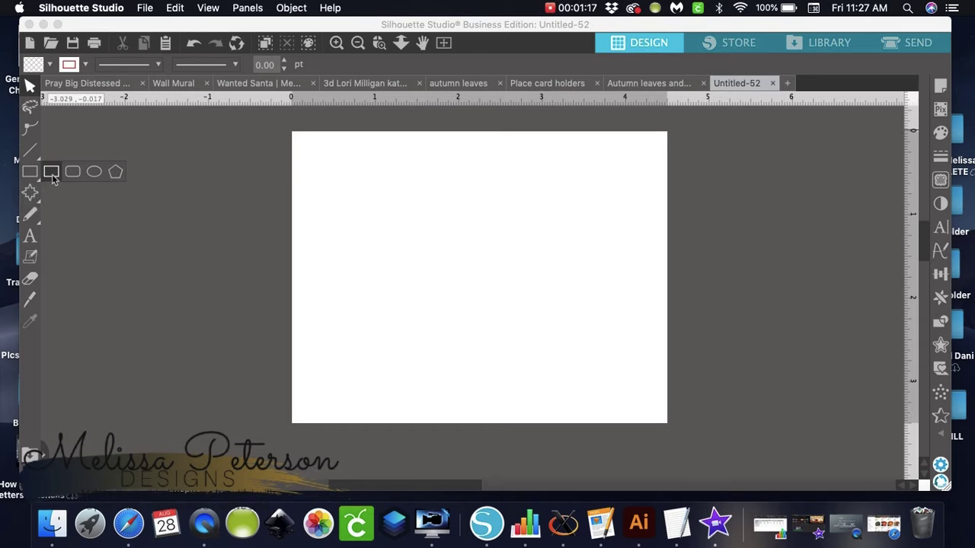
pyautogui.click(51, 173)
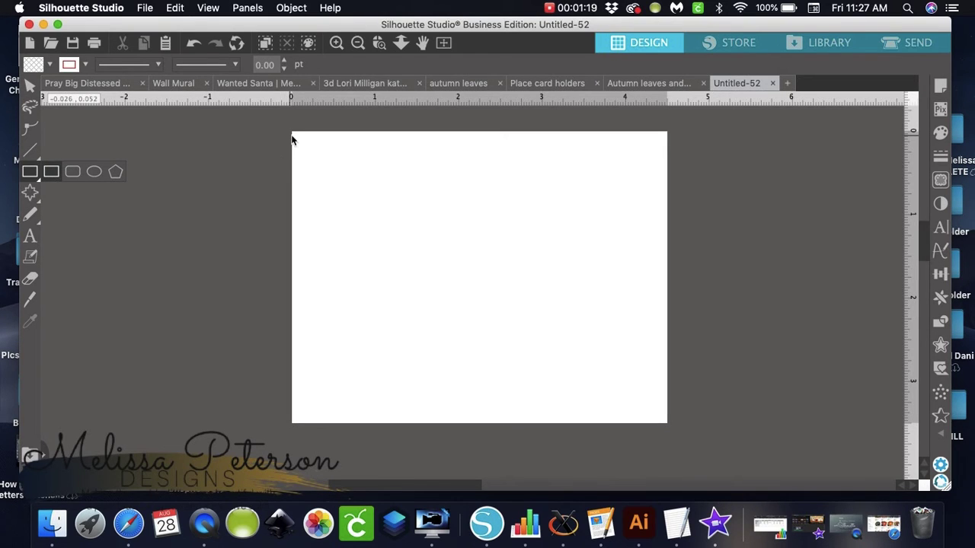
pyautogui.moveTo(292, 135); pyautogui.dragTo(556, 280)
pyautogui.moveTo(593, 350)
pyautogui.mouseDown()
pyautogui.moveTo(674, 432)
pyautogui.moveTo(667, 427)
pyautogui.mouseUp()
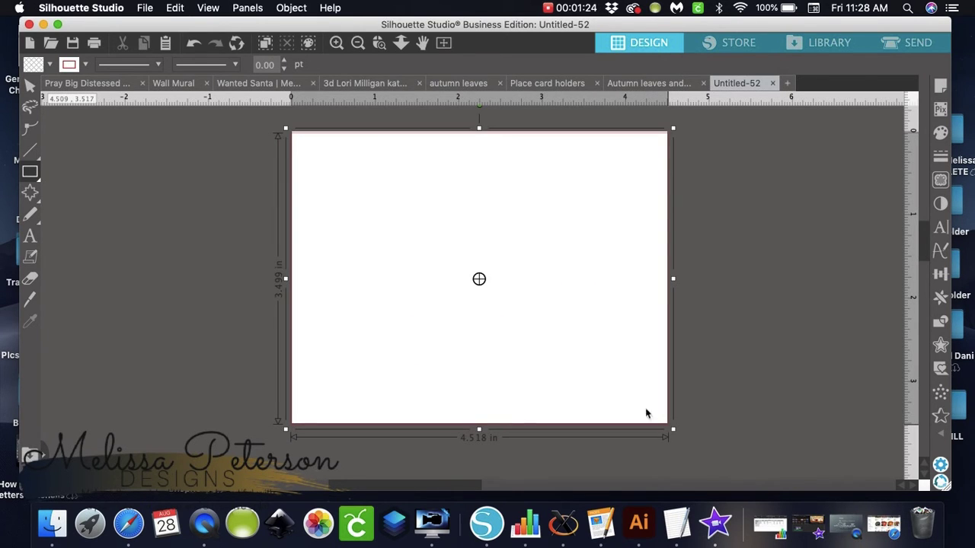
pyautogui.click(31, 86)
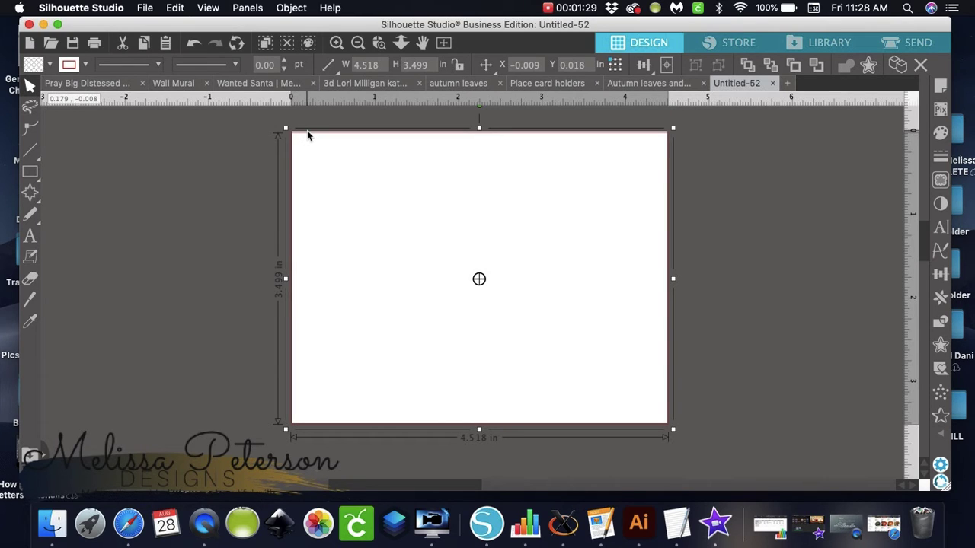
pyautogui.click(152, 219)
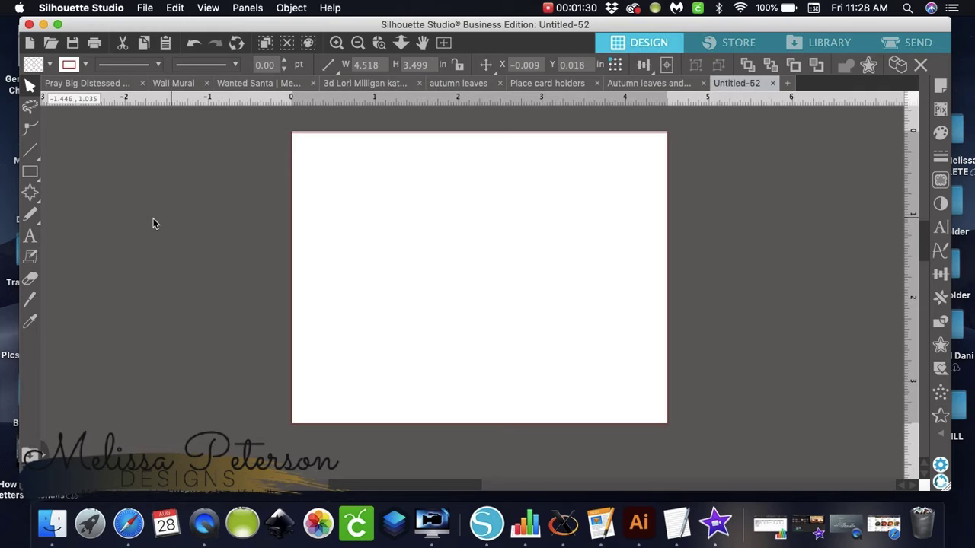
# Add the person's name as a text object and position it near the centre of the page
pyautogui.click(30, 238)
pyautogui.click(424, 266)
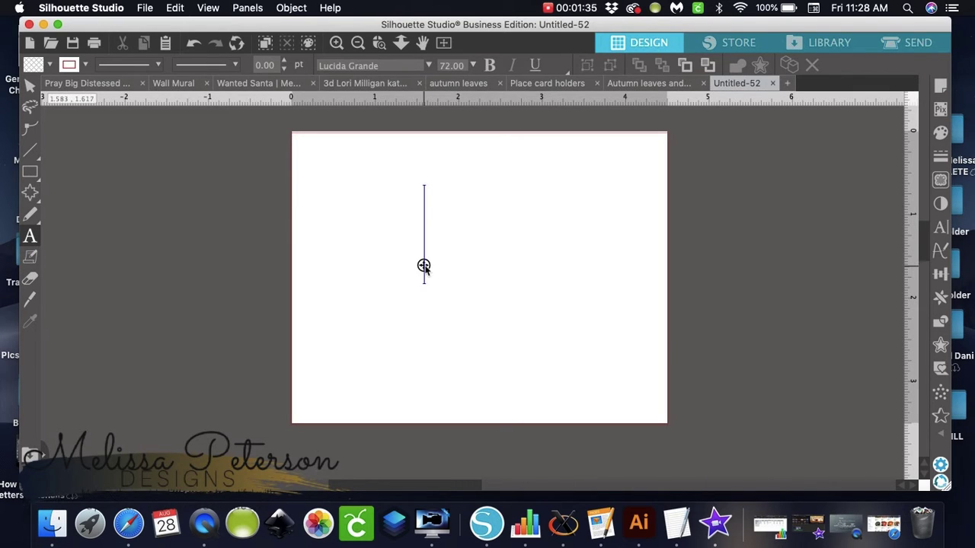
pyautogui.write('Merrr')
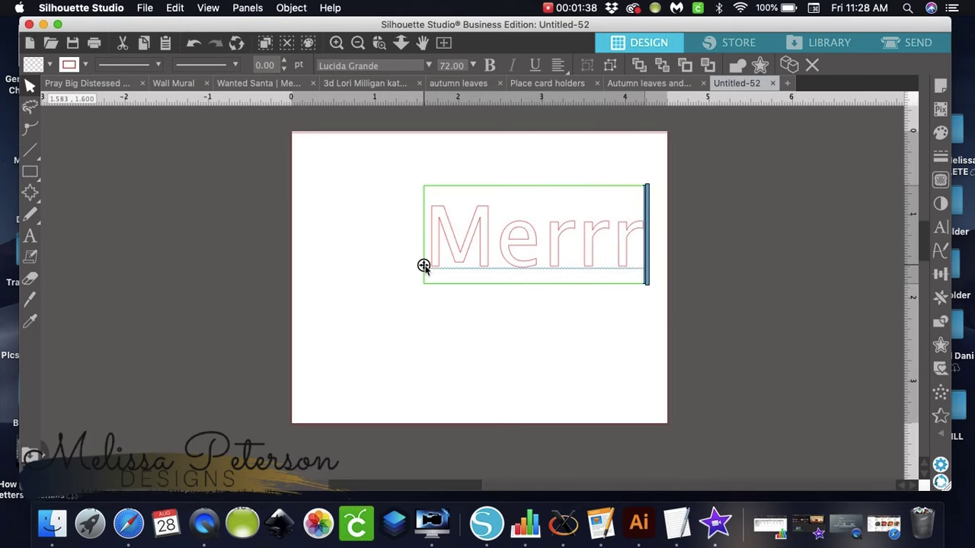
pyautogui.press('BackSpace')
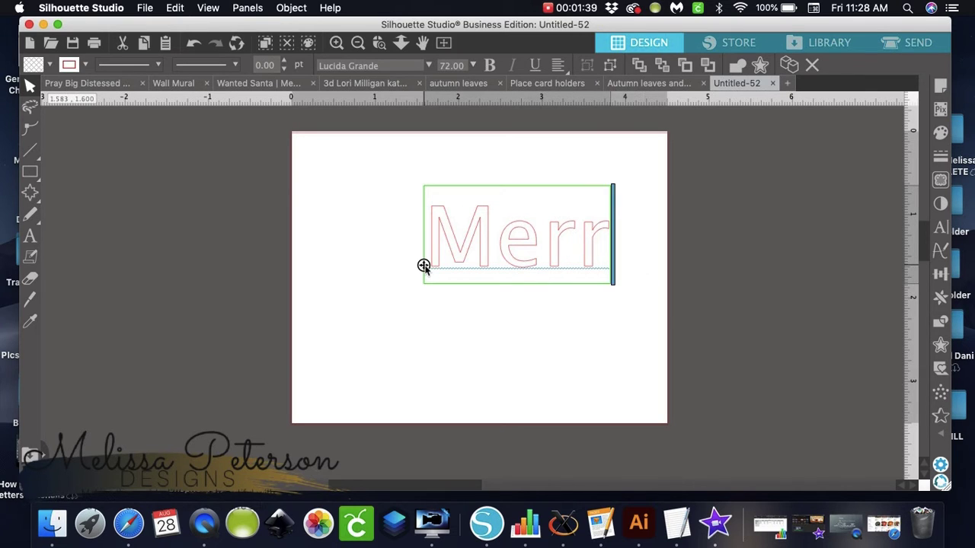
pyautogui.write('ill')
pyautogui.click(615, 302)
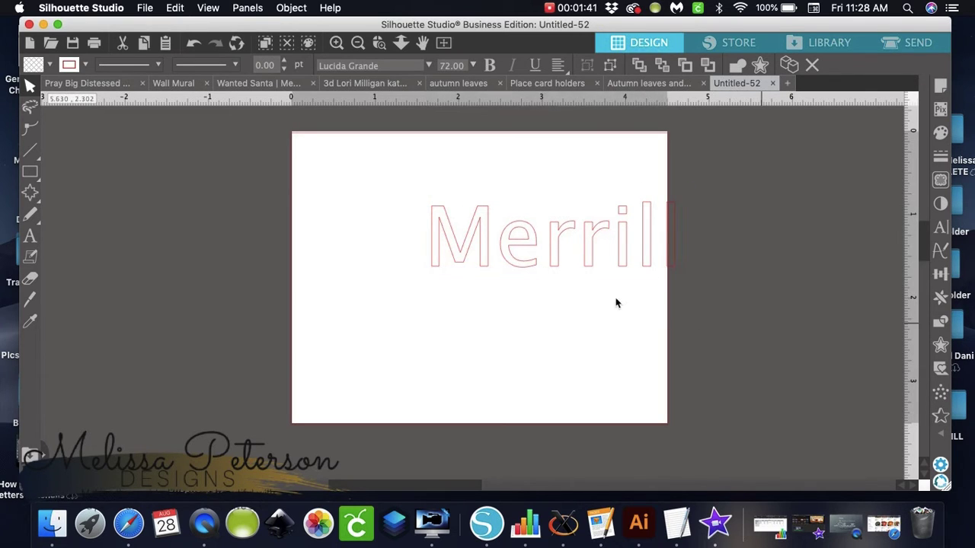
pyautogui.moveTo(518, 272); pyautogui.dragTo(470, 285)
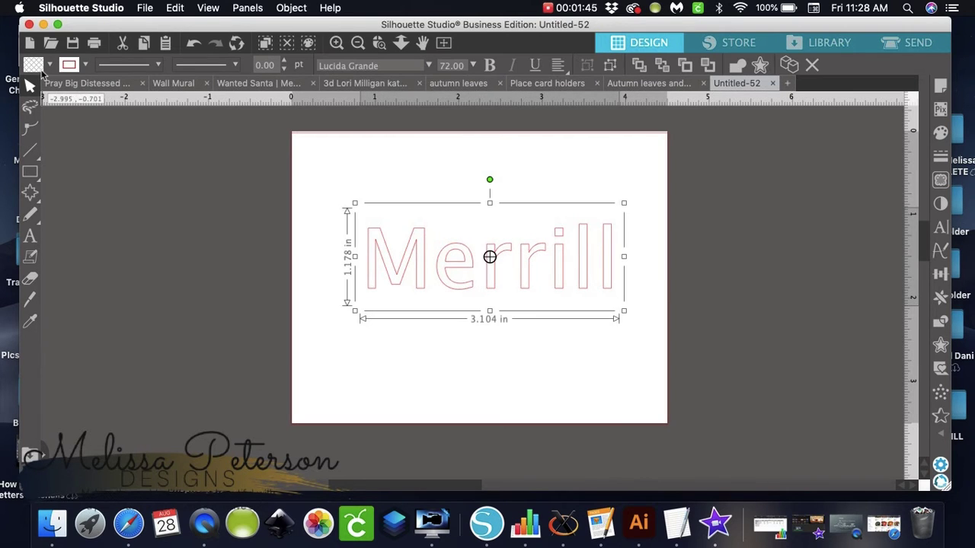
# Give the name text a black fill and a black outline
pyautogui.click(45, 65)
pyautogui.click(47, 86)
pyautogui.click(70, 68)
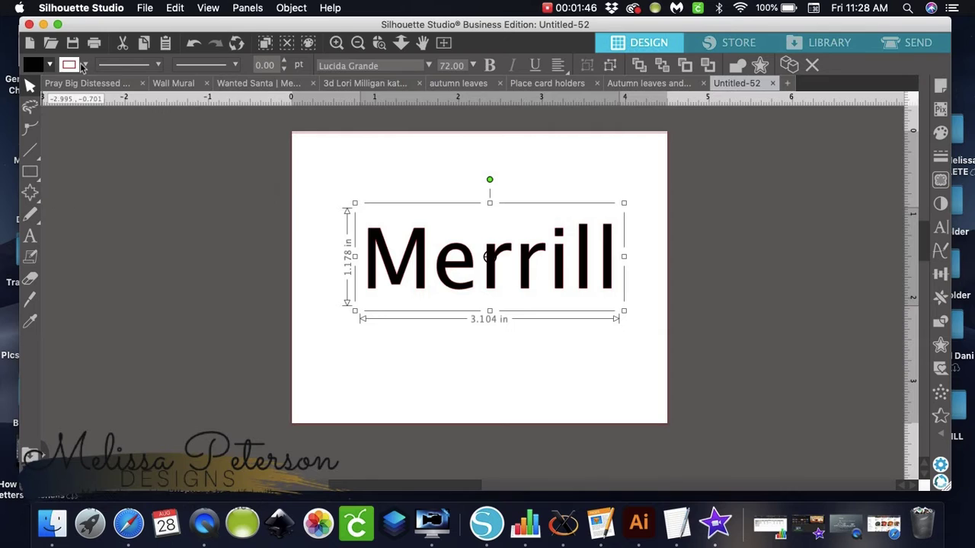
pyautogui.click(86, 65)
pyautogui.click(99, 85)
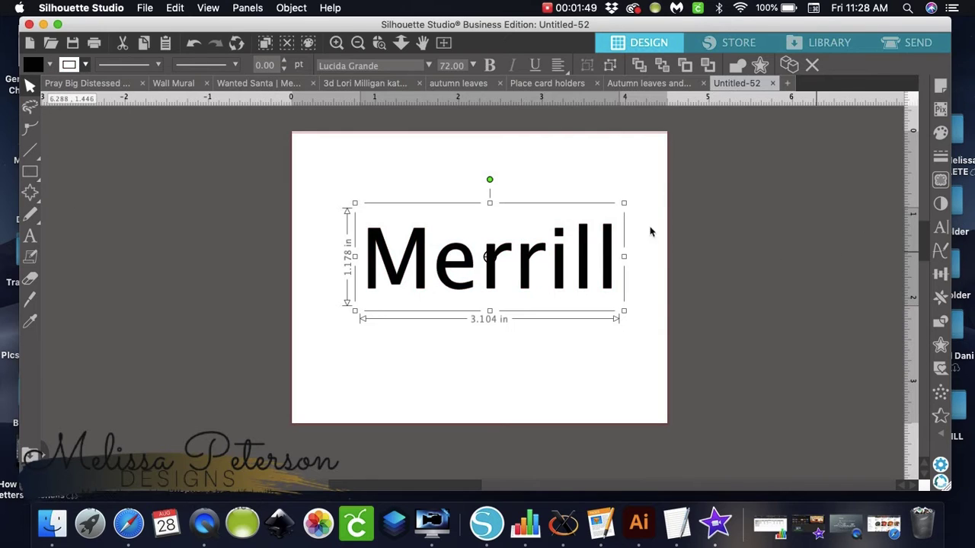
# Change the name text's font to Silver South Script
pyautogui.click(590, 238)
pyautogui.click(585, 254)
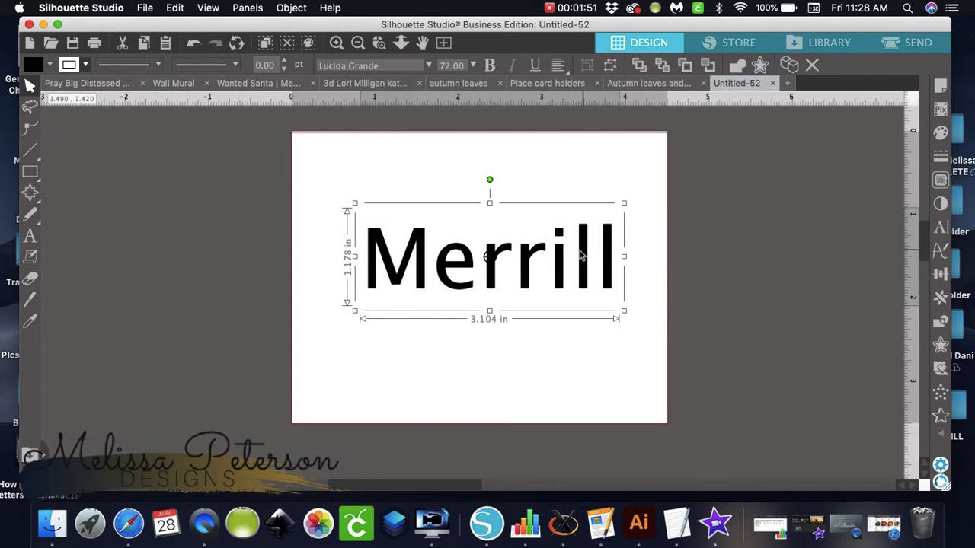
pyautogui.click(941, 230)
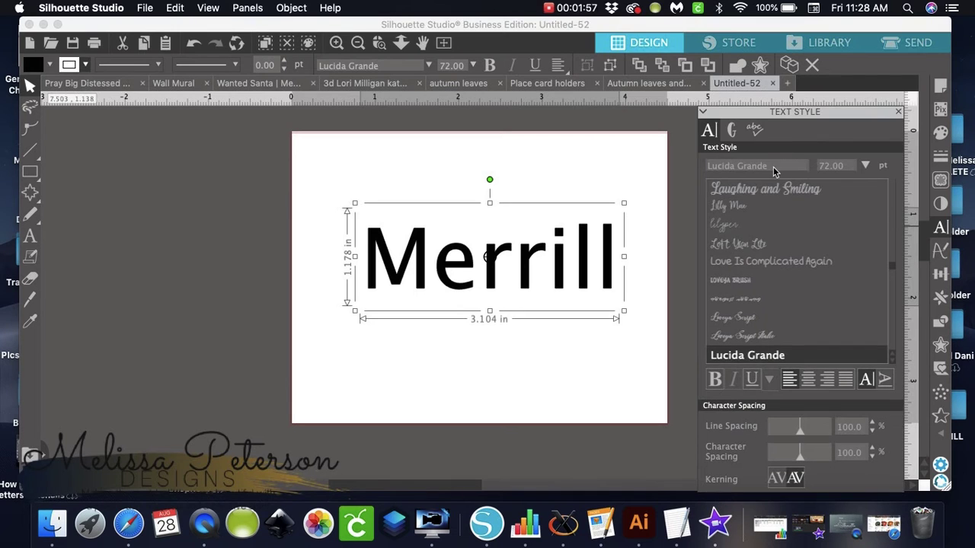
pyautogui.moveTo(767, 165); pyautogui.dragTo(686, 169)
pyautogui.write('silver South Script')
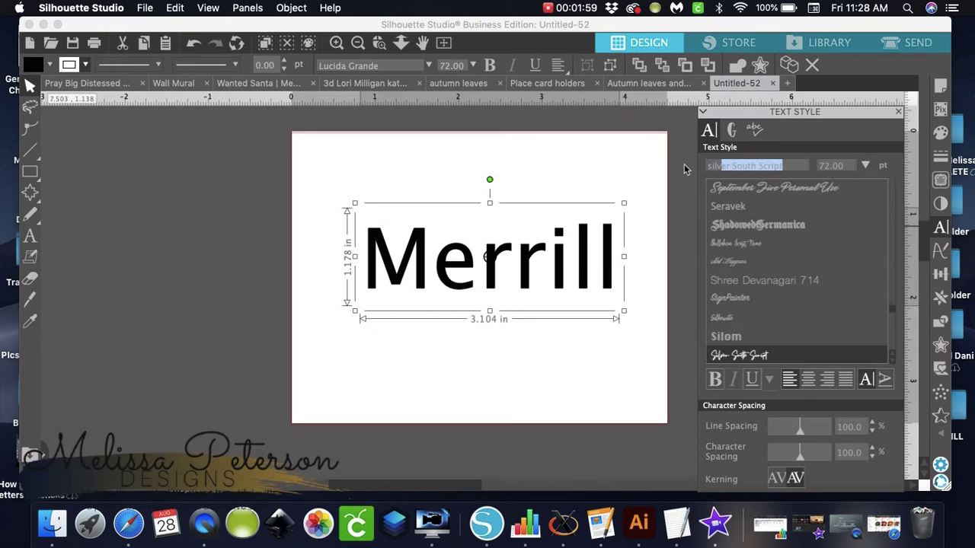
pyautogui.press('Return')
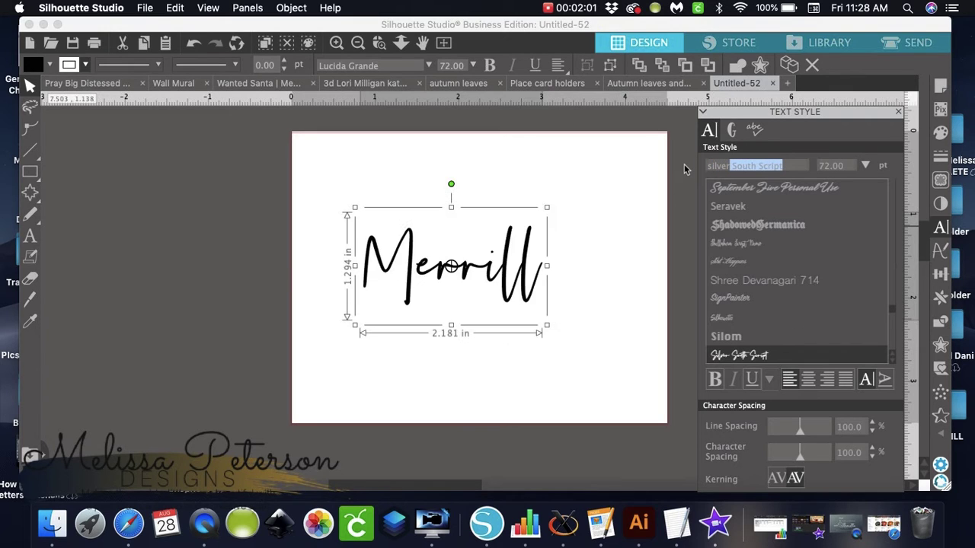
pyautogui.click(588, 208)
pyautogui.click(898, 113)
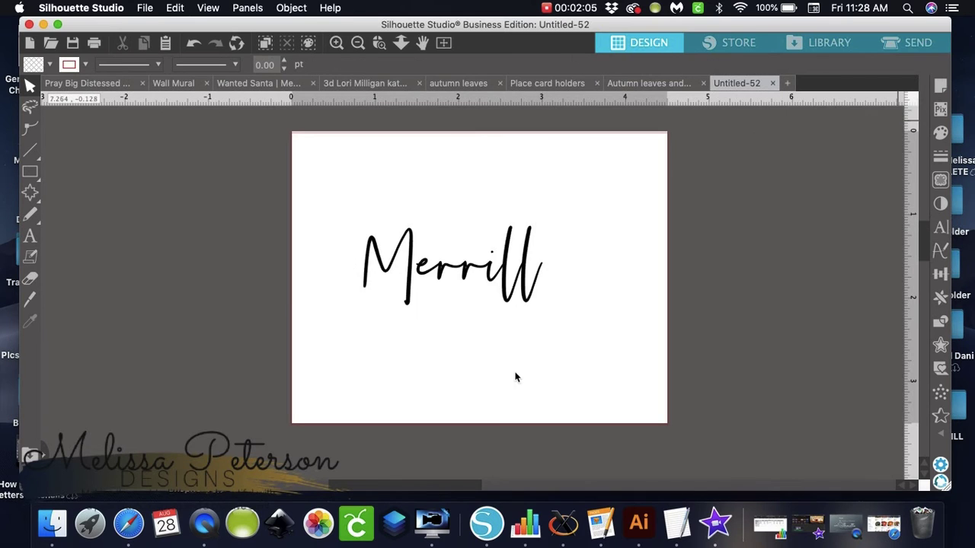
# Enlarge the name text to about 3.87 in by 2.3 in and centre it inside the rectangle
pyautogui.click(535, 297)
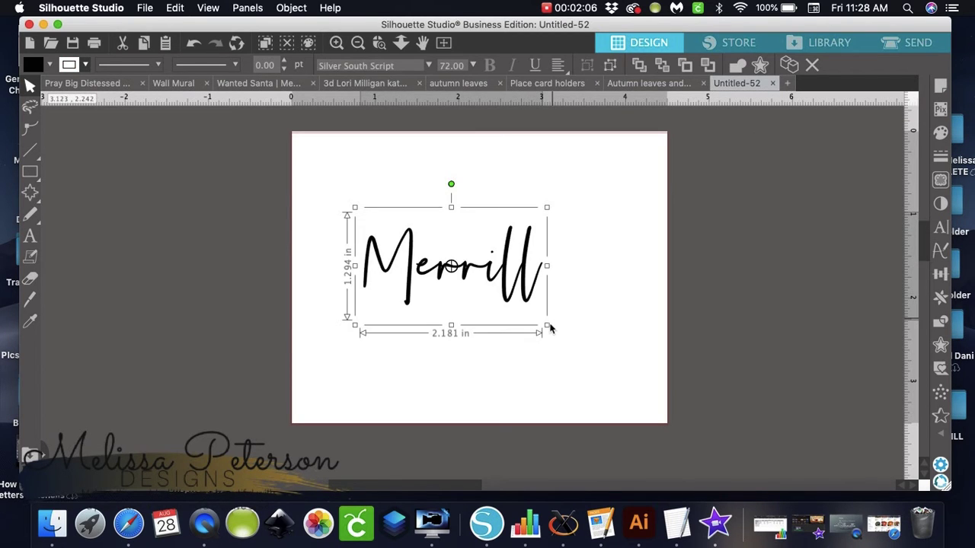
pyautogui.moveTo(548, 326); pyautogui.dragTo(628, 373)
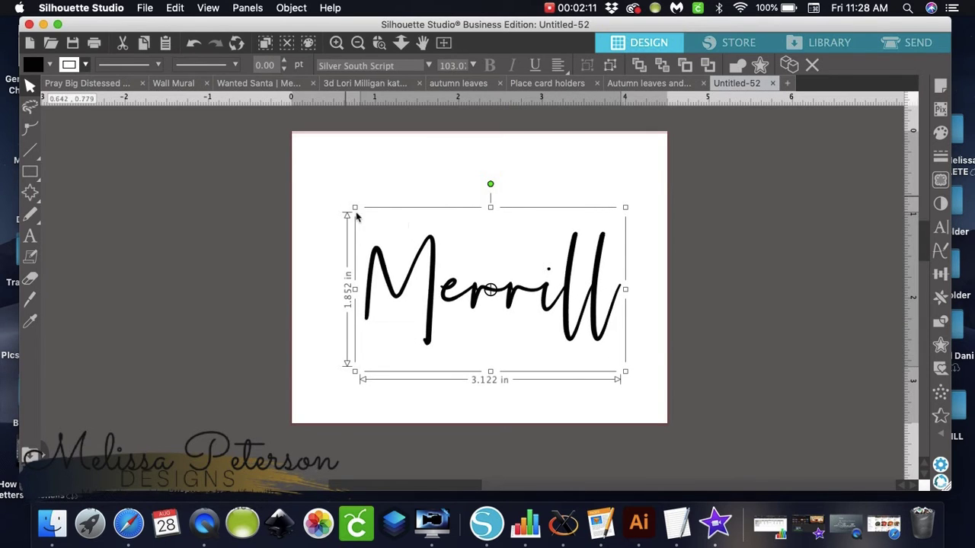
pyautogui.moveTo(355, 209); pyautogui.dragTo(317, 183)
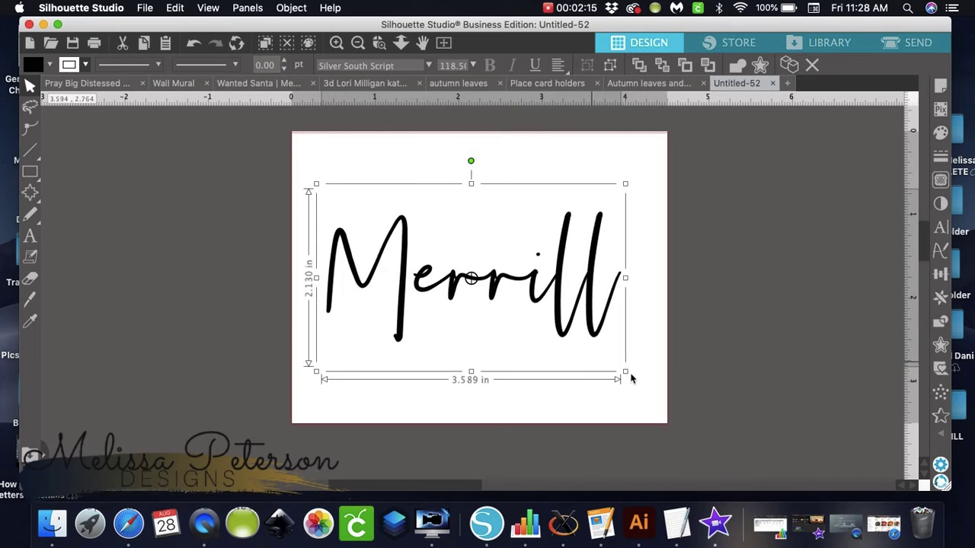
pyautogui.moveTo(626, 373); pyautogui.dragTo(649, 388)
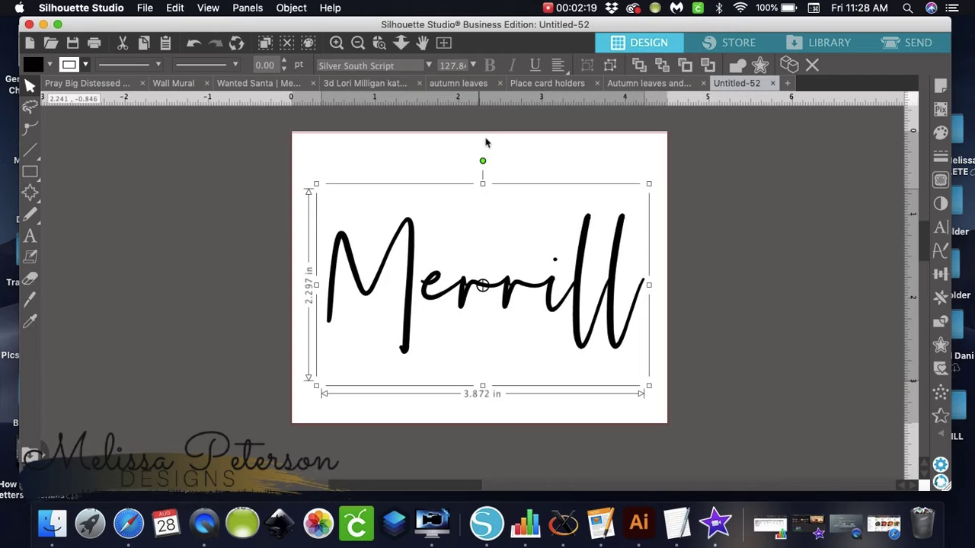
pyautogui.click(836, 175)
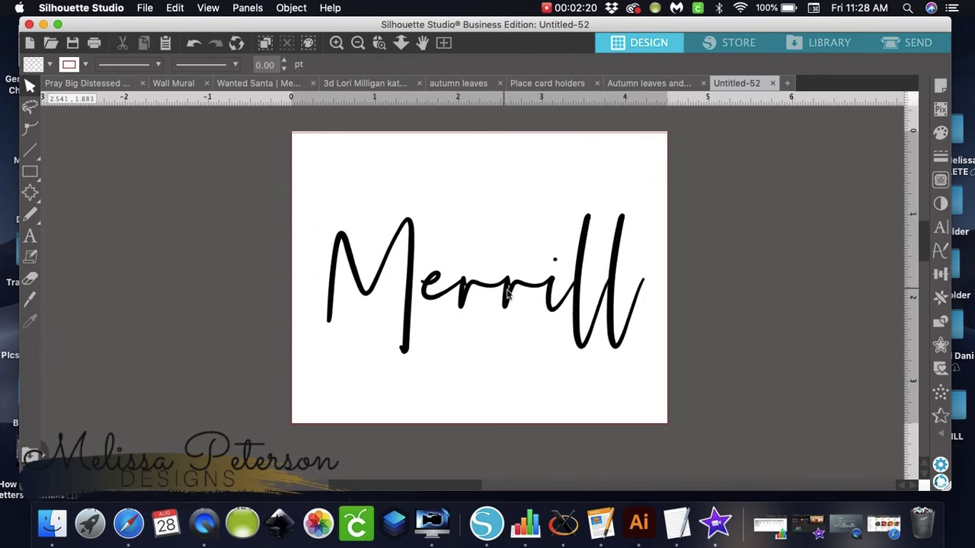
pyautogui.moveTo(505, 294); pyautogui.dragTo(506, 285)
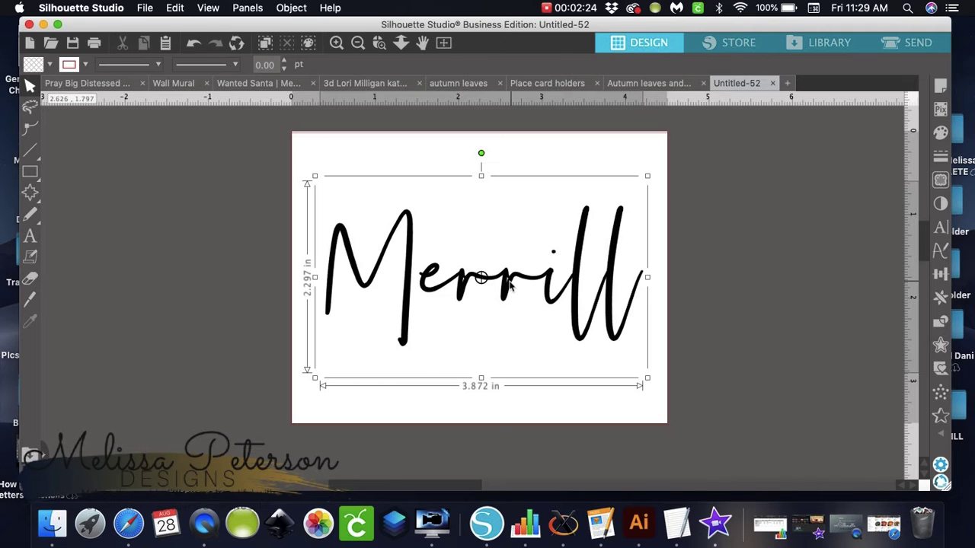
pyautogui.click(807, 273)
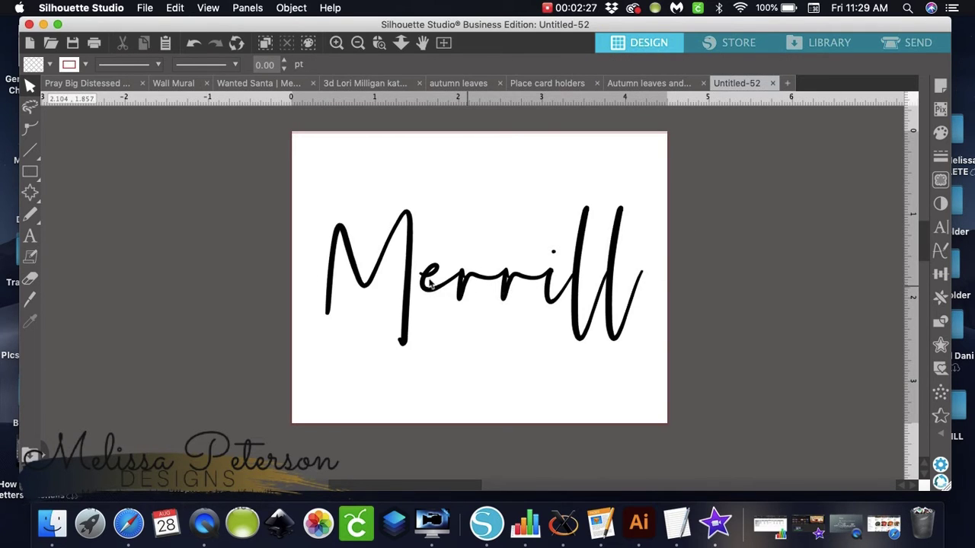
pyautogui.click(336, 43)
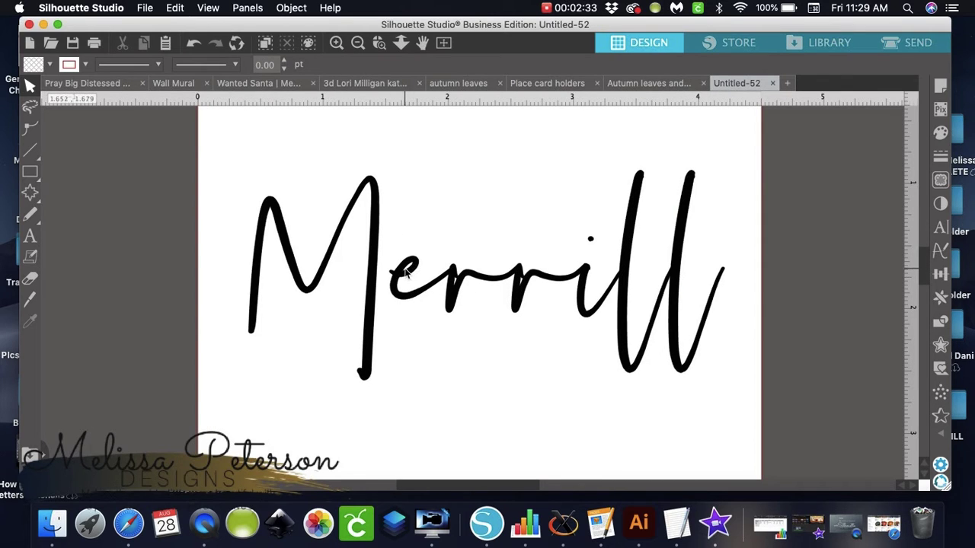
# Add an external offset of 0.025 in around the name text
pyautogui.click(358, 43)
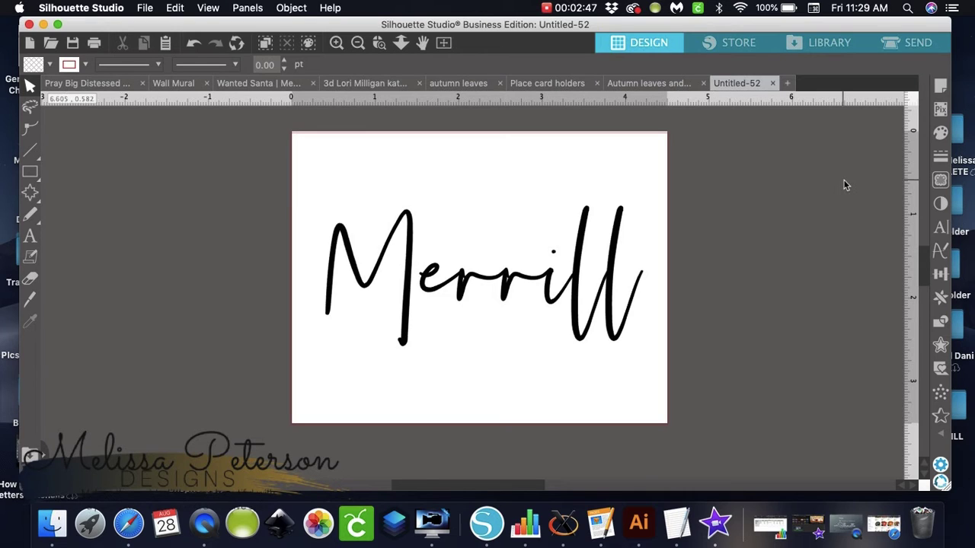
pyautogui.click(584, 296)
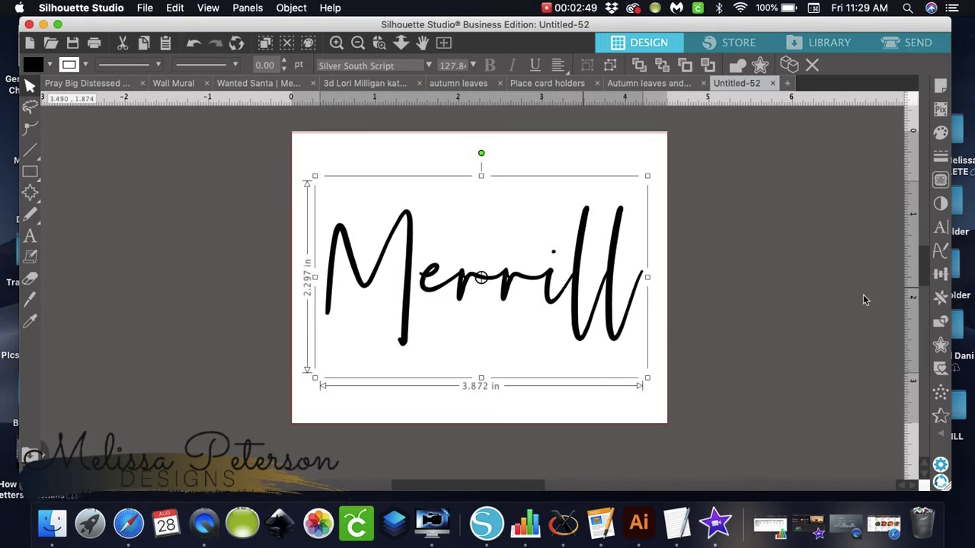
pyautogui.click(940, 346)
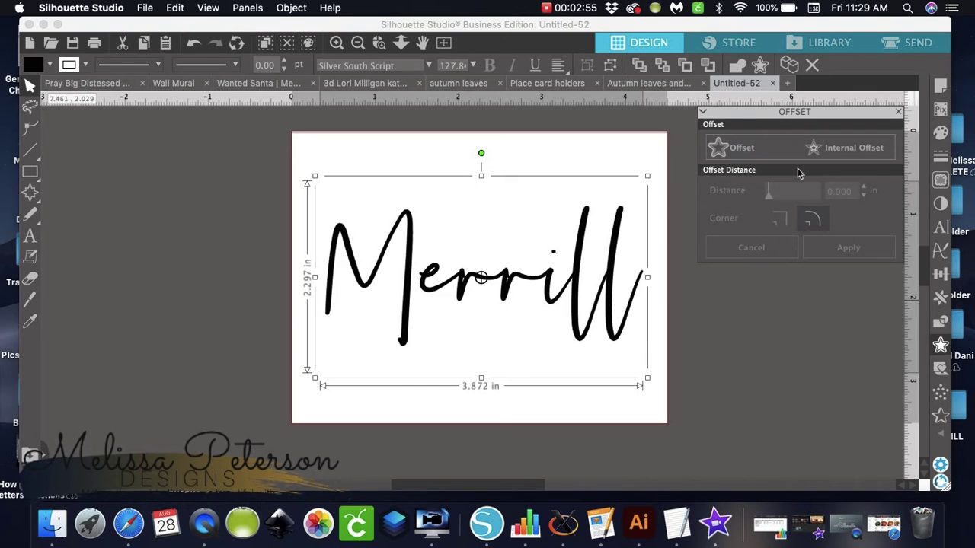
pyautogui.click(731, 149)
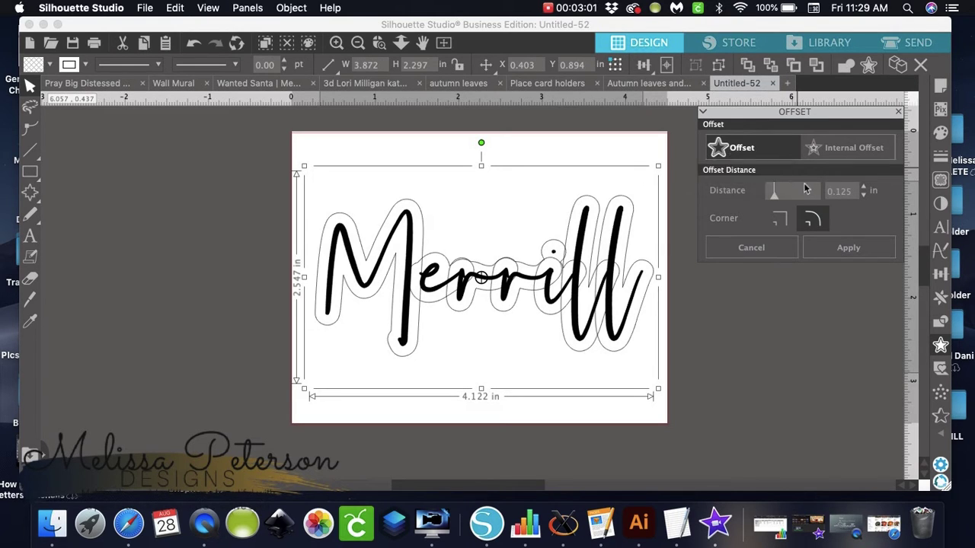
pyautogui.click(862, 197)
pyautogui.click(863, 197)
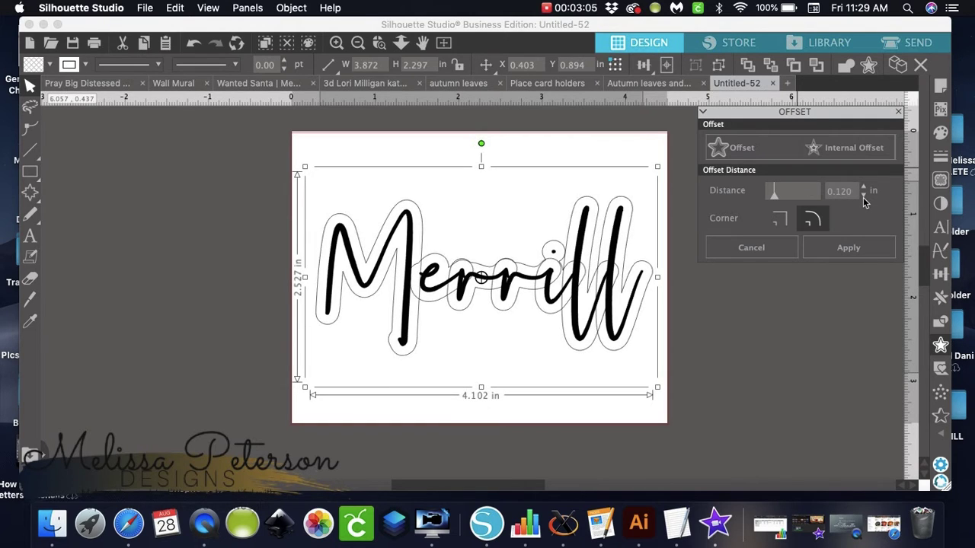
pyautogui.click(863, 197)
pyautogui.click(863, 197)
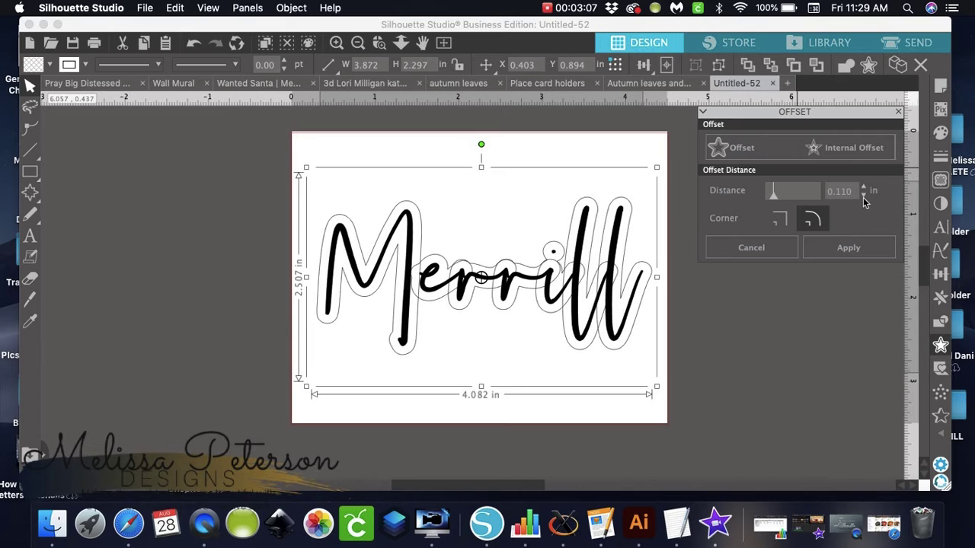
pyautogui.click(863, 198)
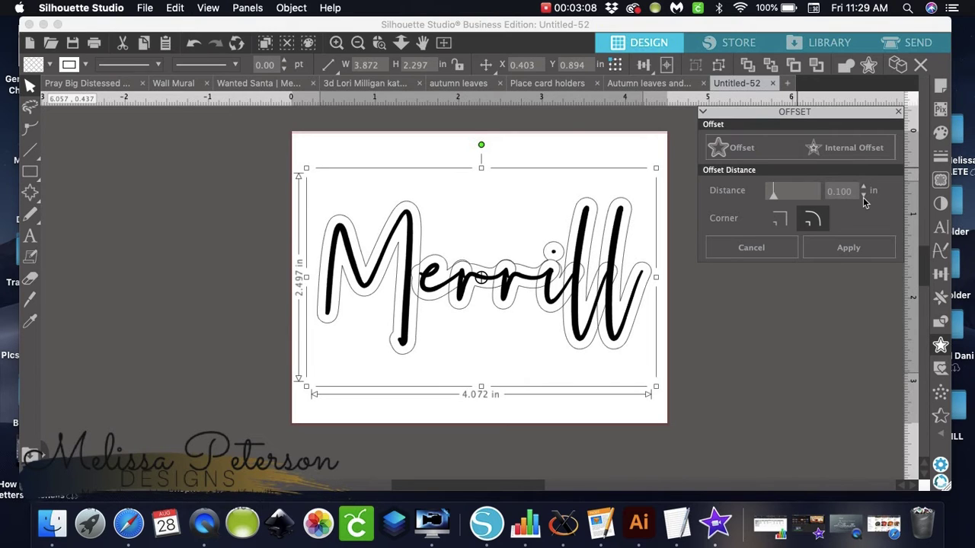
pyautogui.click(863, 197)
pyautogui.click(863, 197)
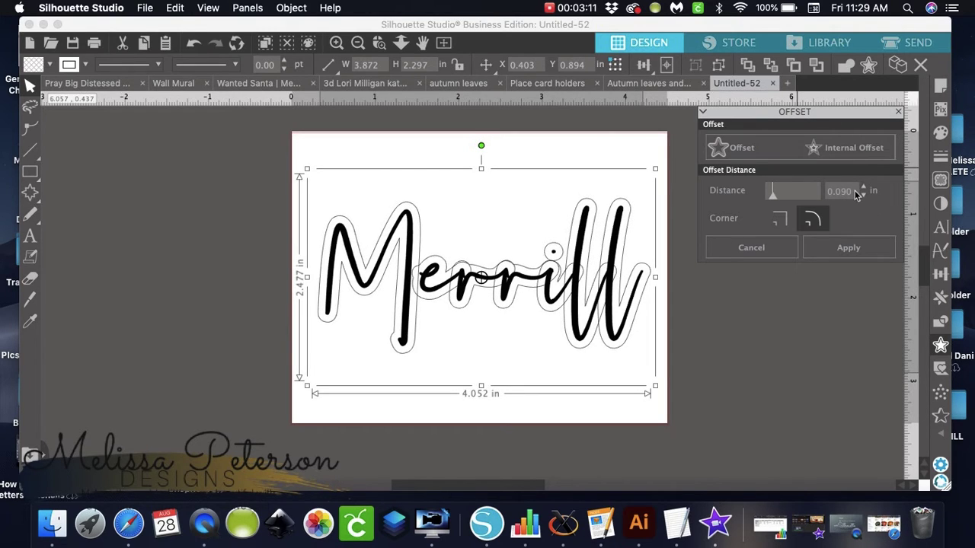
pyautogui.click(863, 196)
pyautogui.click(863, 196)
pyautogui.moveTo(853, 192); pyautogui.dragTo(824, 195)
pyautogui.write('0')
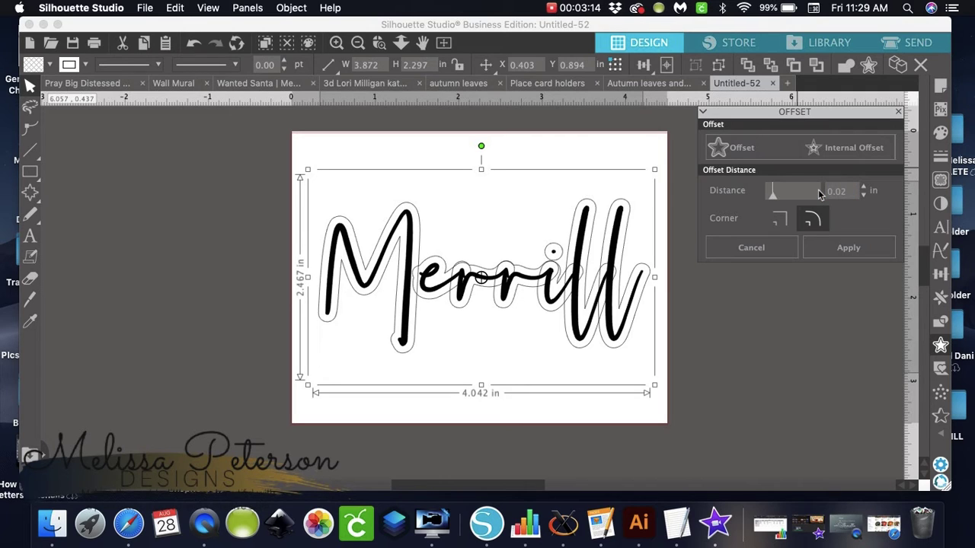
pyautogui.press('Return')
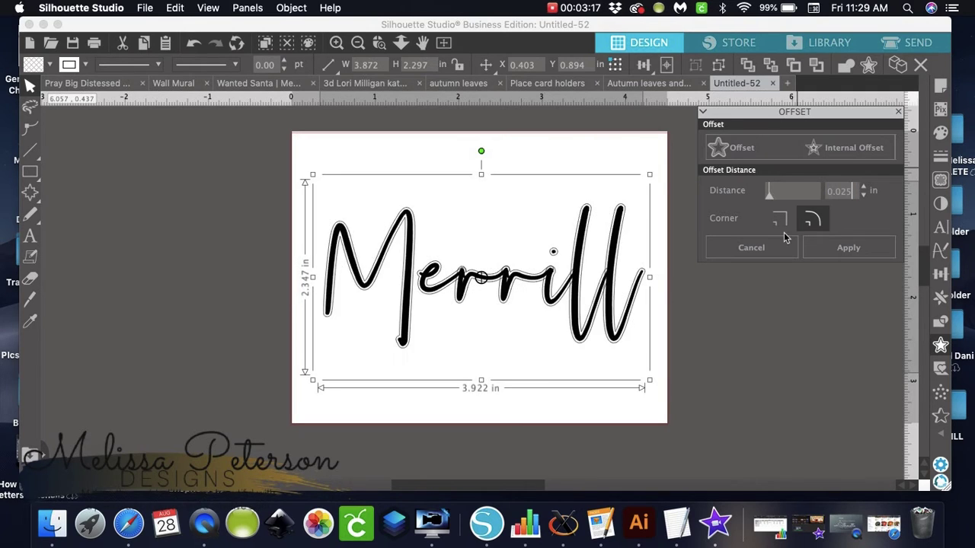
pyautogui.press('Return')
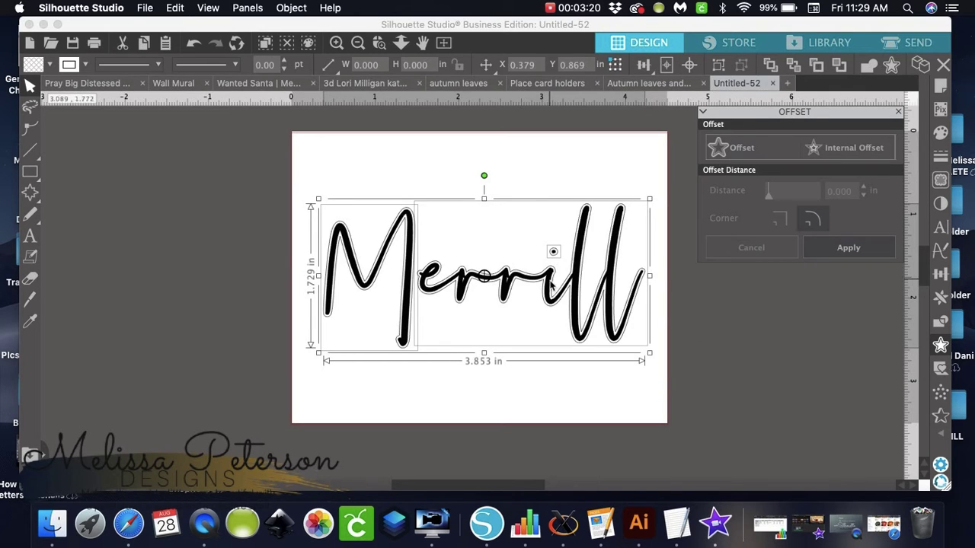
# Move the original black name text away from its offset outline, mostly off the page's left side
pyautogui.moveTo(483, 276); pyautogui.dragTo(65, 286)
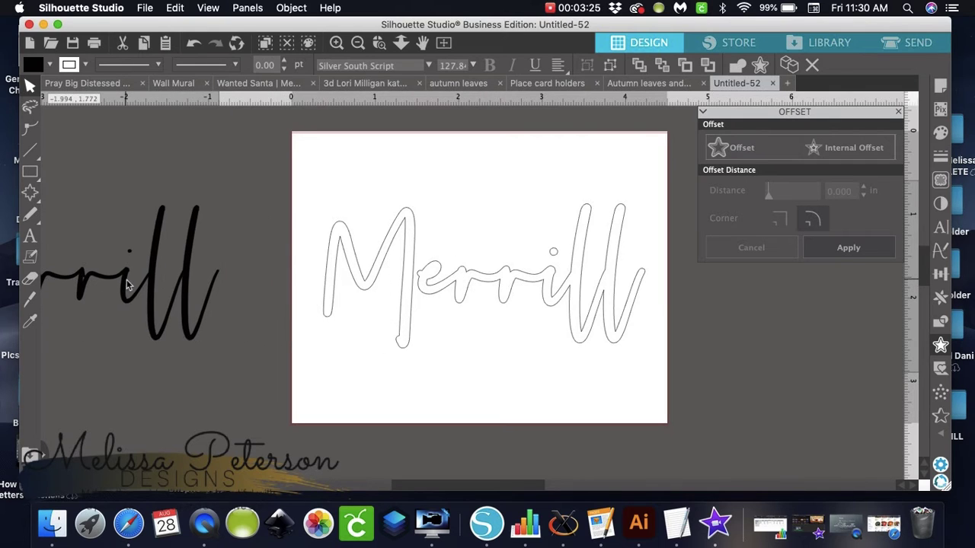
pyautogui.moveTo(130, 284); pyautogui.dragTo(131, 284)
pyautogui.click(459, 211)
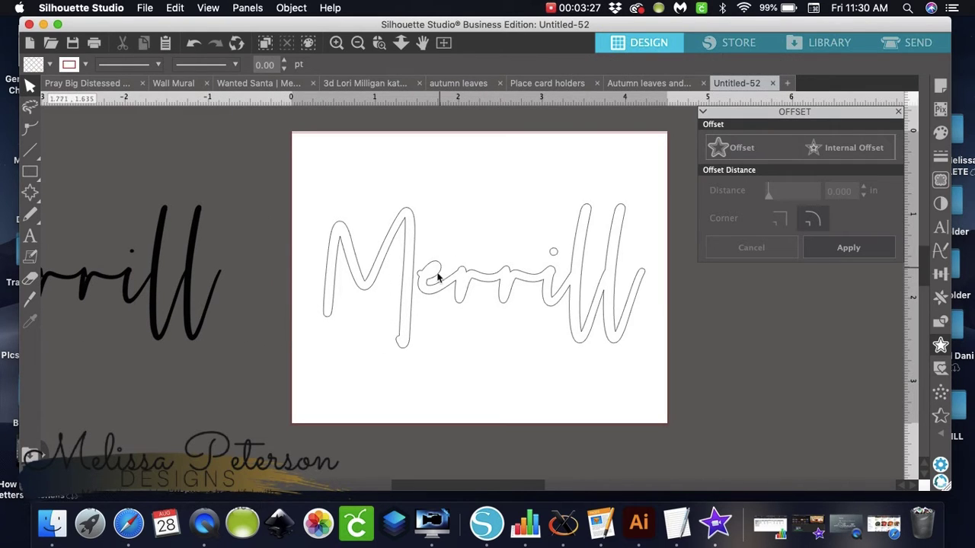
pyautogui.click(393, 242)
pyautogui.click(411, 182)
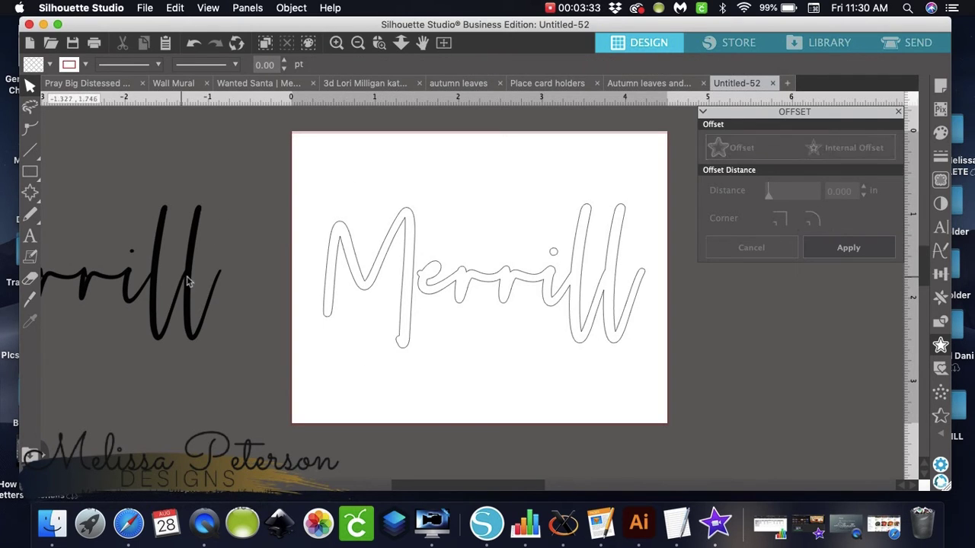
pyautogui.moveTo(189, 282); pyautogui.dragTo(376, 287)
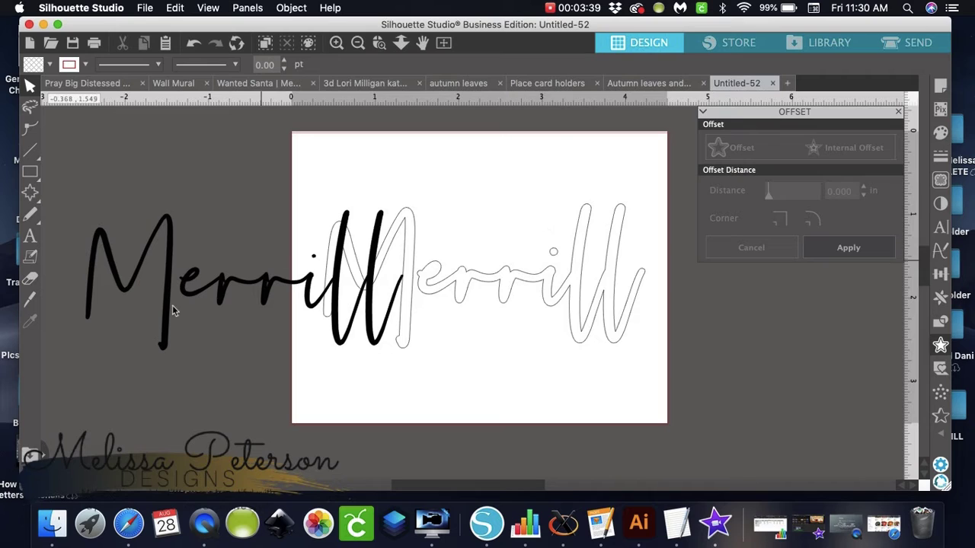
# Try to trace the letter e of the black name after moving the text out of the trace area
pyautogui.click(942, 183)
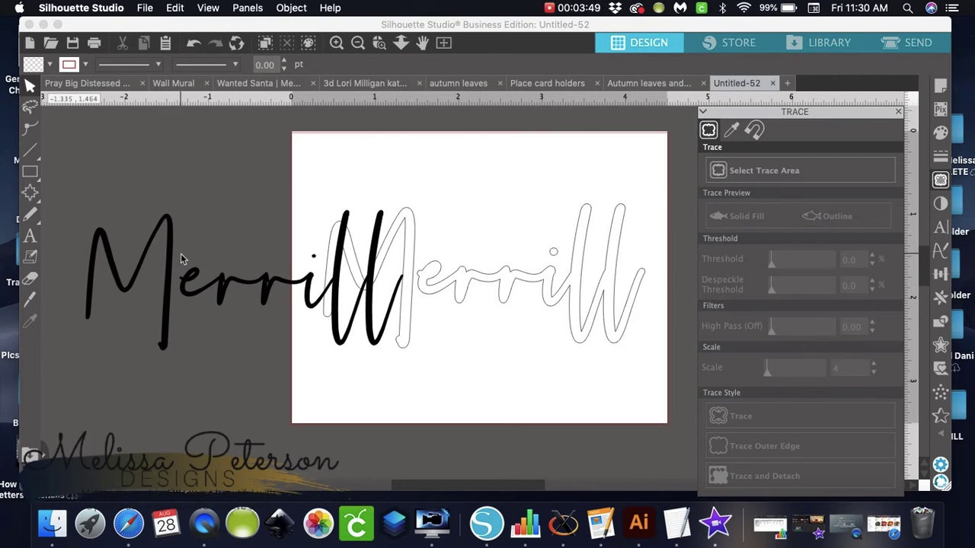
pyautogui.click(204, 303)
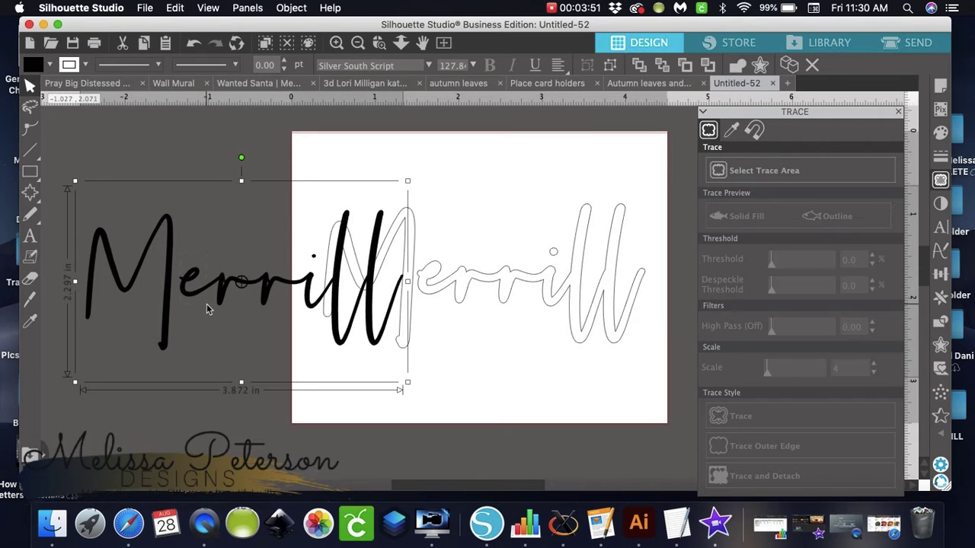
pyautogui.click(751, 172)
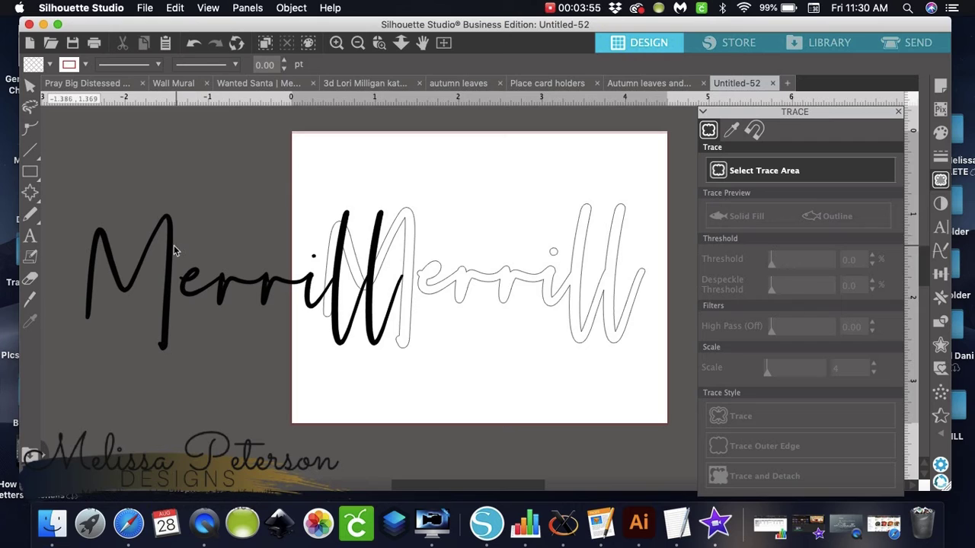
pyautogui.moveTo(172, 244); pyautogui.dragTo(217, 321)
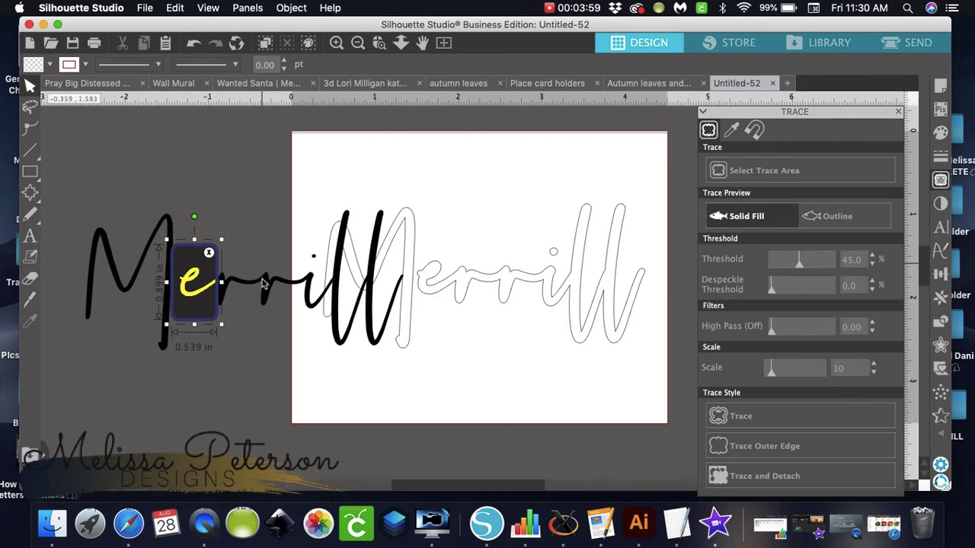
pyautogui.moveTo(233, 271)
pyautogui.mouseDown()
pyautogui.moveTo(203, 163)
pyautogui.moveTo(114, 152)
pyautogui.moveTo(124, 148)
pyautogui.mouseUp()
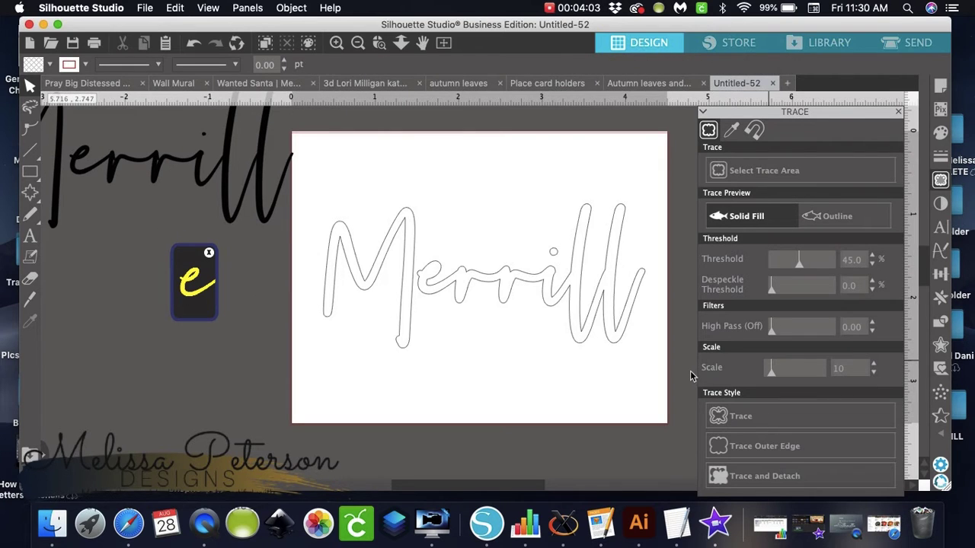
pyautogui.click(735, 416)
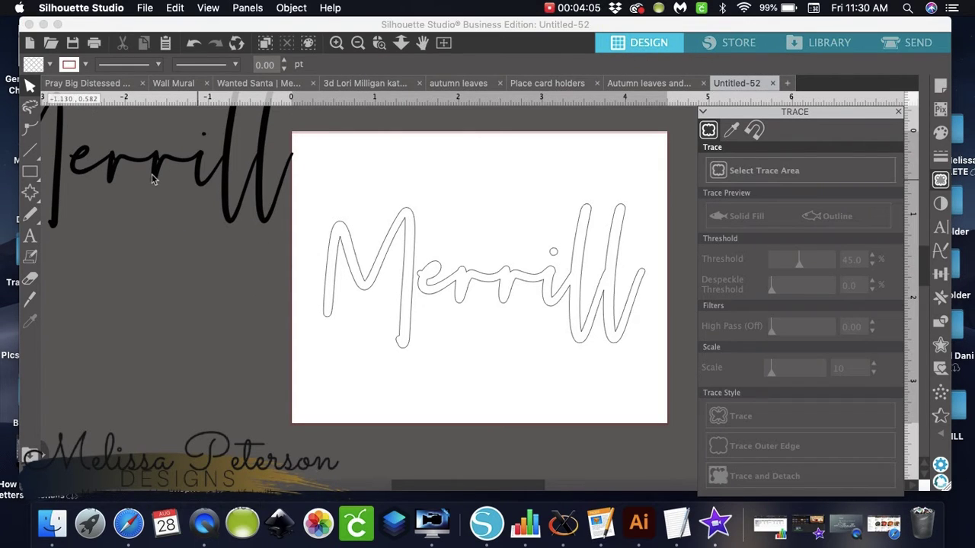
pyautogui.moveTo(155, 177)
pyautogui.mouseDown()
pyautogui.moveTo(201, 256)
pyautogui.moveTo(236, 284)
pyautogui.mouseUp()
pyautogui.click(683, 216)
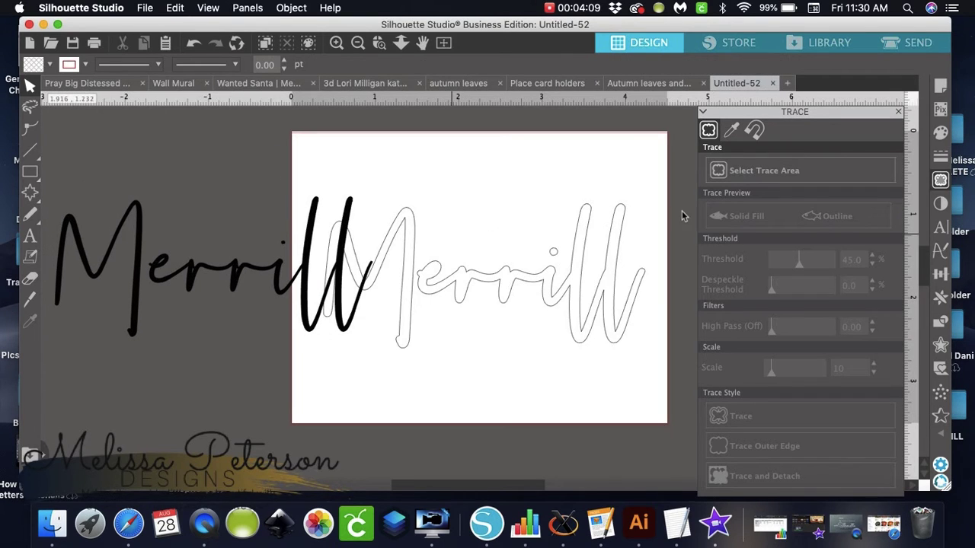
# Trace the letter e of the black name, then separate the traced letter from the text on the empty canvas
pyautogui.click(742, 169)
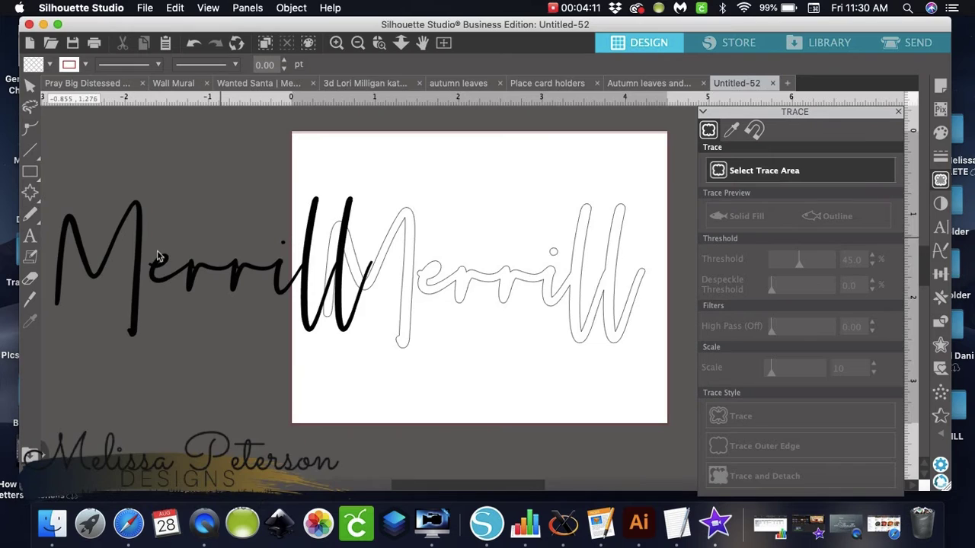
pyautogui.moveTo(140, 241)
pyautogui.mouseDown()
pyautogui.moveTo(193, 303)
pyautogui.moveTo(175, 283)
pyautogui.mouseUp()
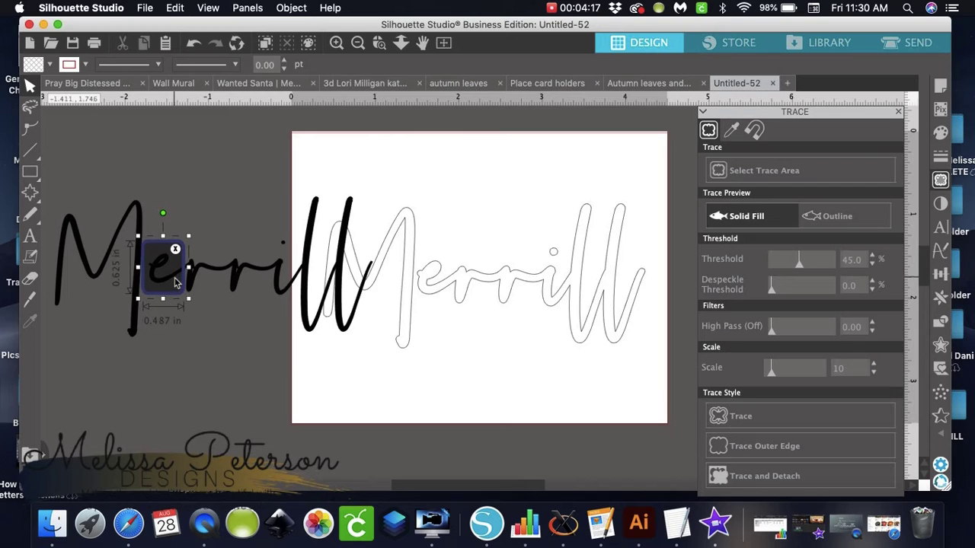
pyautogui.click(720, 416)
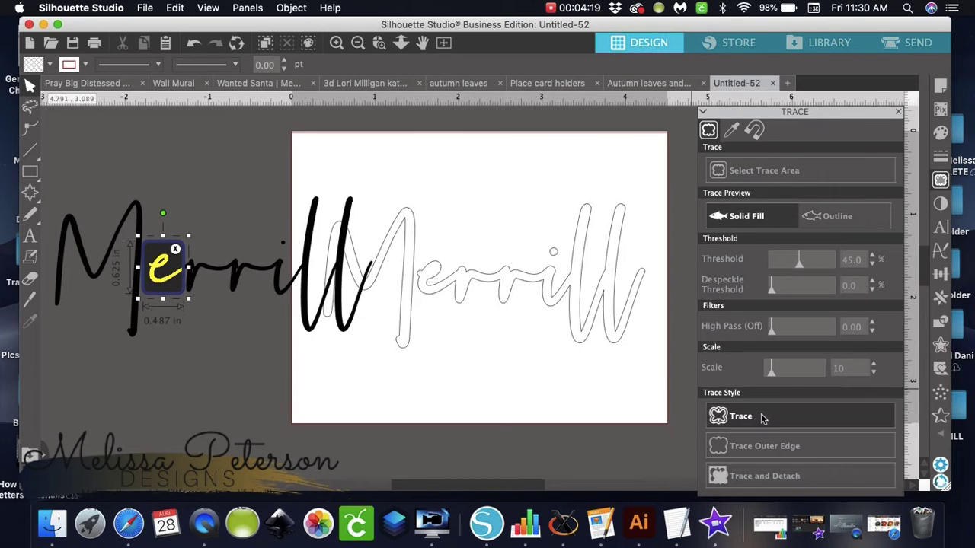
pyautogui.moveTo(225, 275); pyautogui.dragTo(212, 184)
pyautogui.click(209, 249)
pyautogui.moveTo(180, 271); pyautogui.dragTo(226, 284)
# Release the traced e's compound path and move the letter's outer shape away from its small inner loop
pyautogui.click(292, 7)
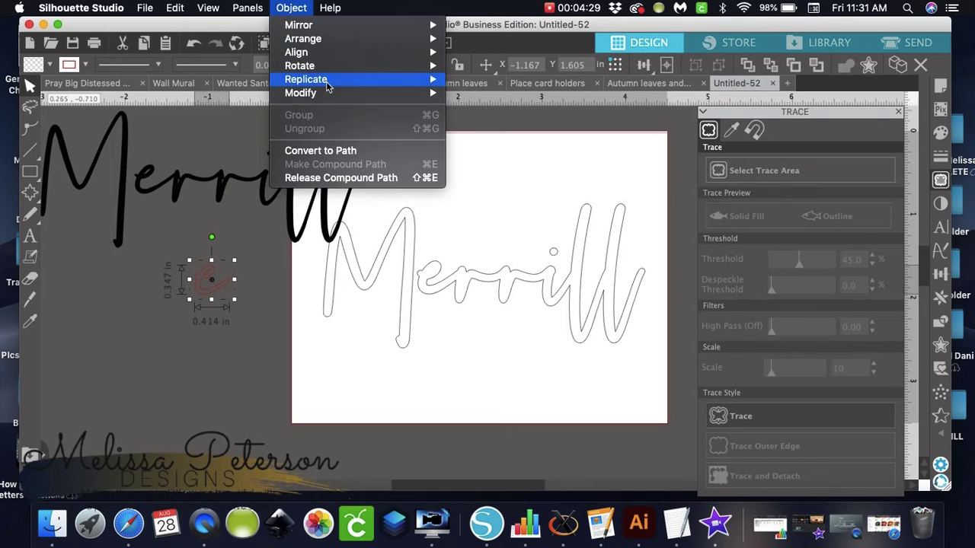
pyautogui.click(330, 179)
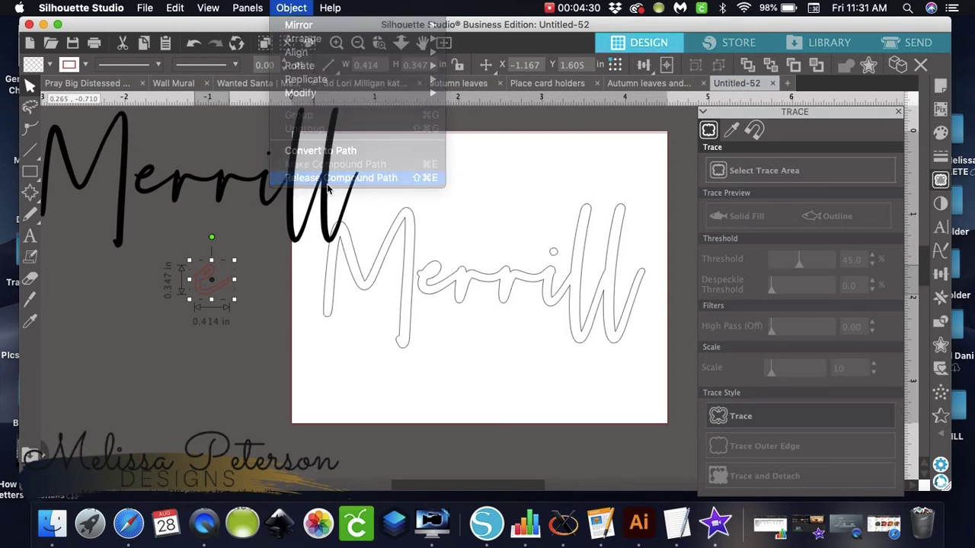
pyautogui.click(247, 286)
pyautogui.moveTo(182, 295); pyautogui.dragTo(151, 298)
pyautogui.click(211, 284)
pyautogui.click(211, 281)
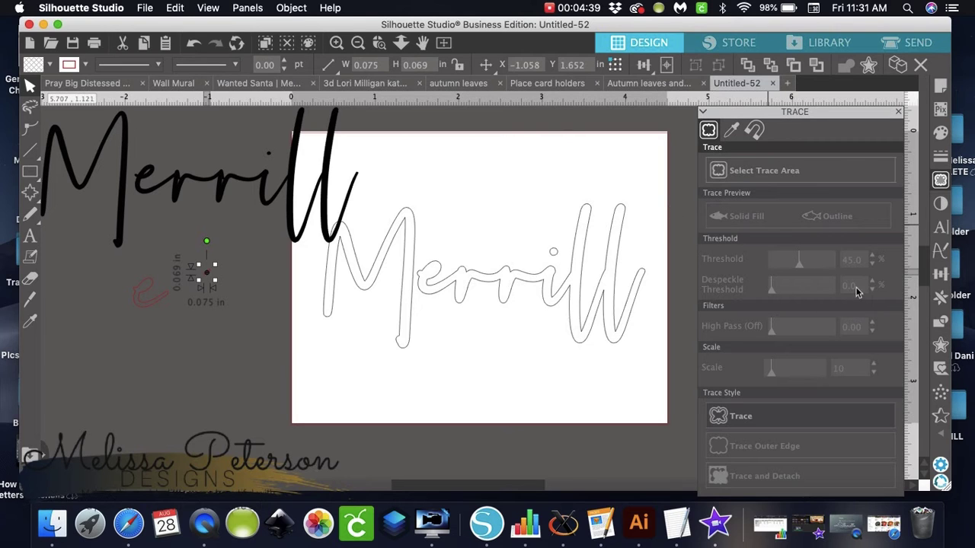
# Add an external offset of 0.025 in around the e's small inner loop
pyautogui.click(941, 346)
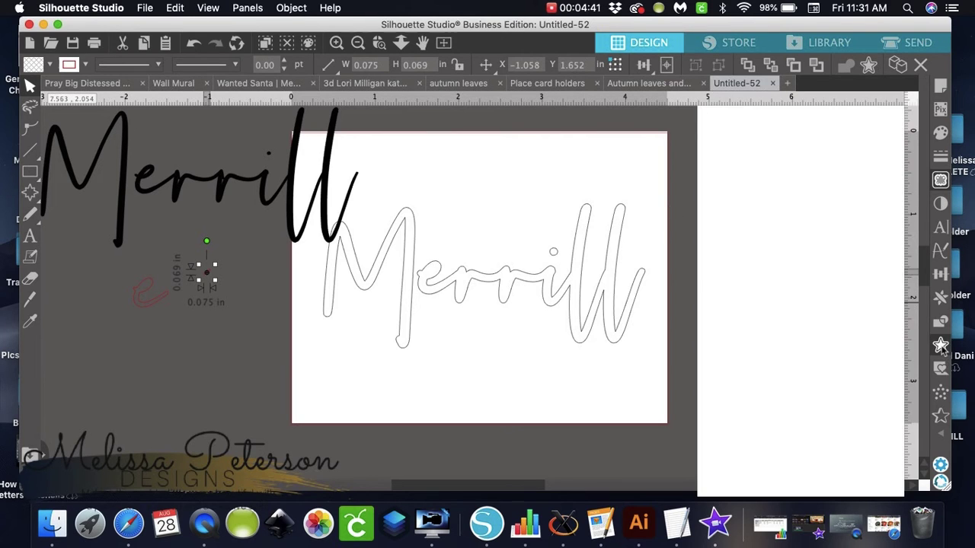
pyautogui.click(754, 141)
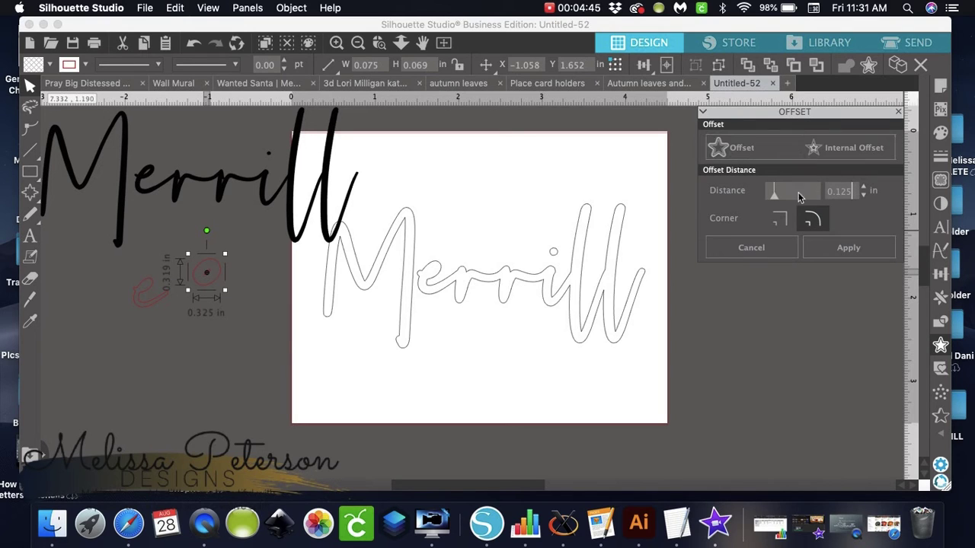
pyautogui.doubleClick(840, 191)
pyautogui.write('0.025')
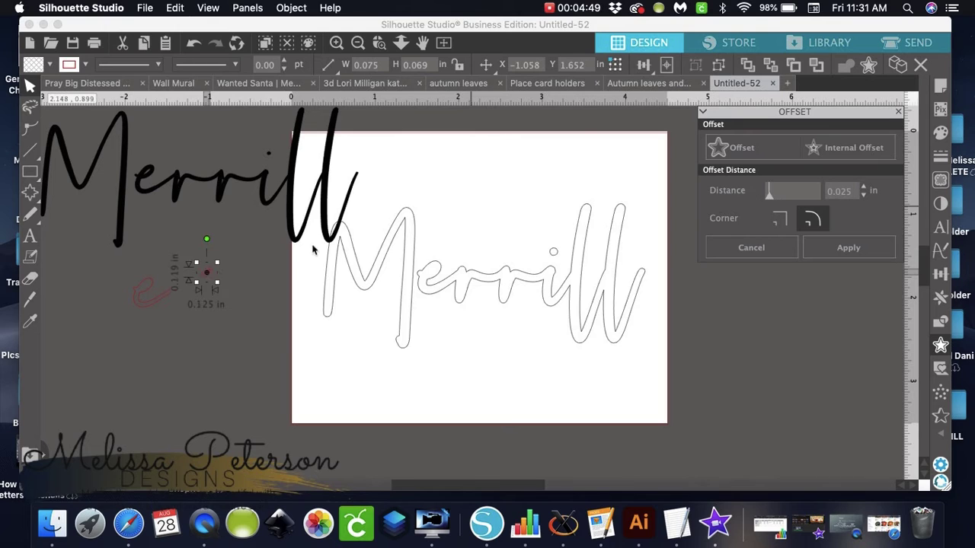
pyautogui.click(237, 299)
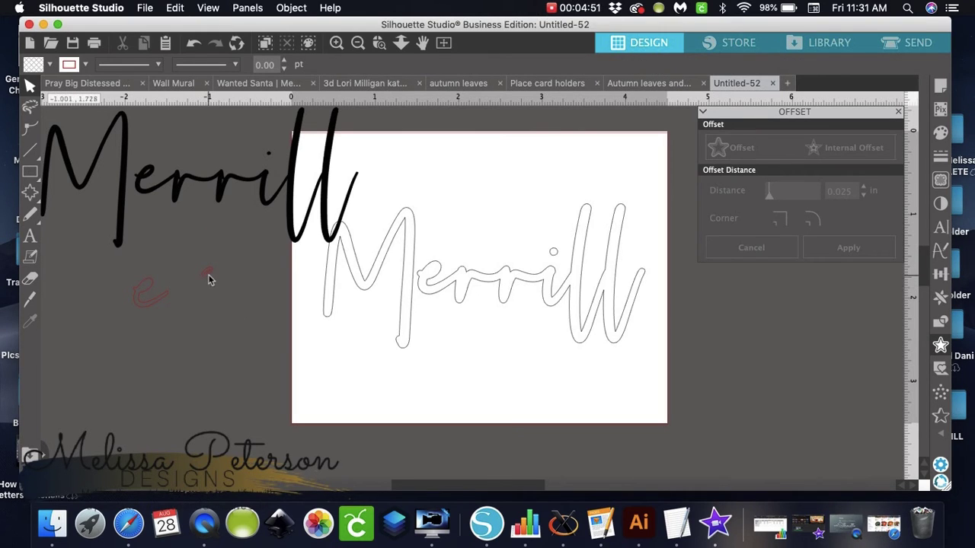
# Move the small original loop beside the traced e and place its offset copy inside the e of the name outline
pyautogui.click(152, 313)
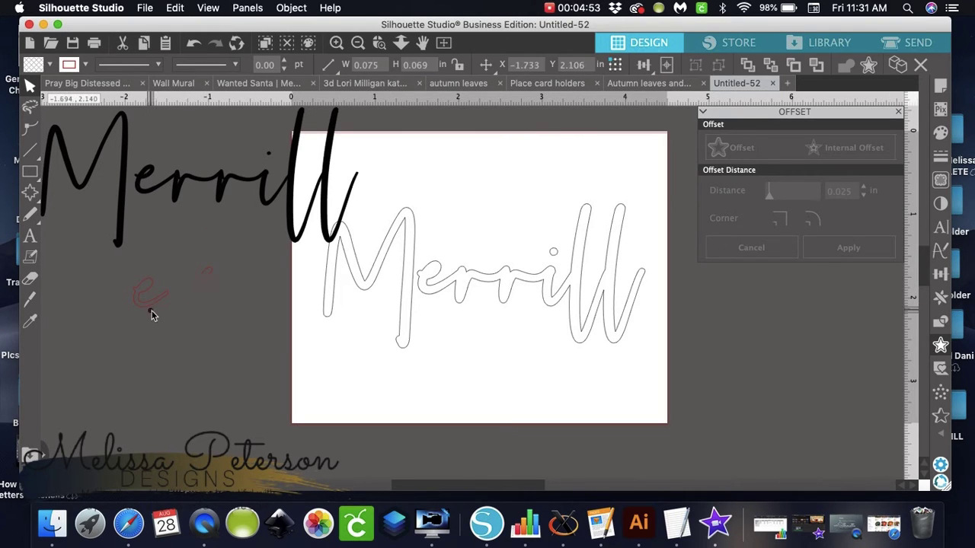
pyautogui.click(204, 283)
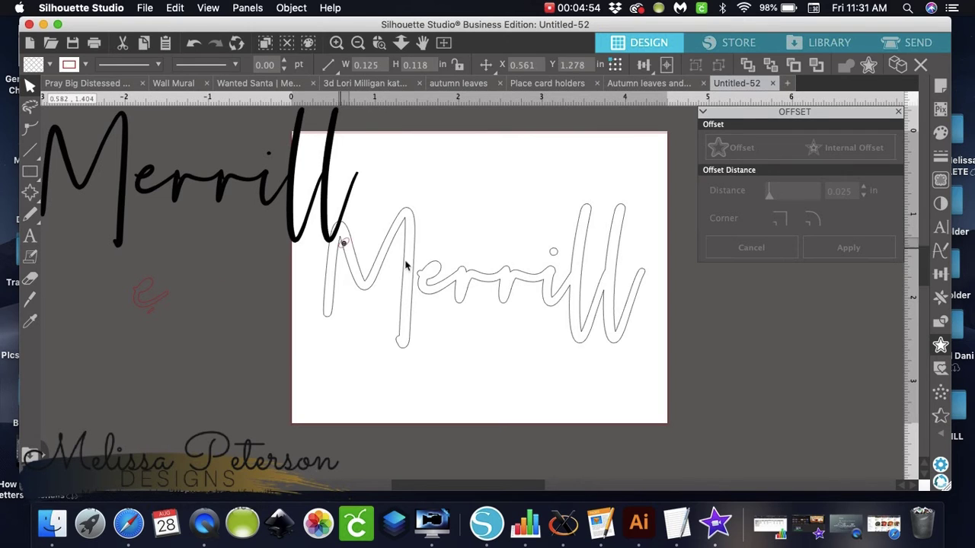
pyautogui.click(430, 268)
pyautogui.moveTo(426, 277); pyautogui.dragTo(428, 280)
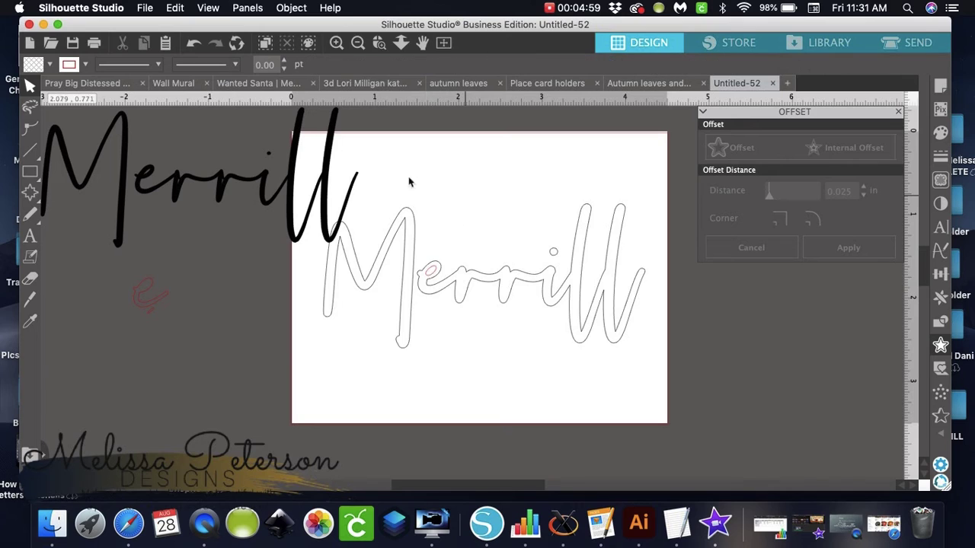
# Delete the black name and the leftover traced e pieces beside the page
pyautogui.click(230, 190)
pyautogui.moveTo(231, 191); pyautogui.dragTo(155, 202)
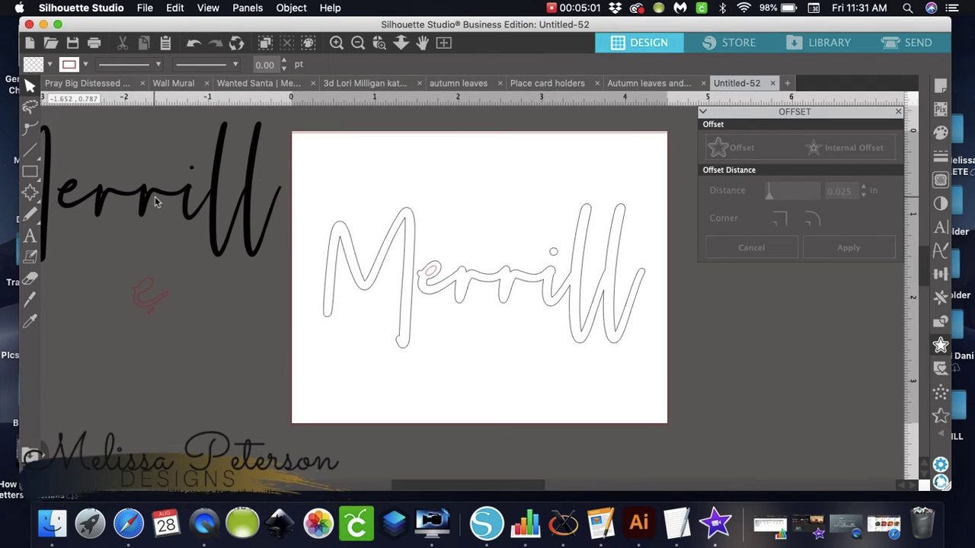
pyautogui.press('Delete')
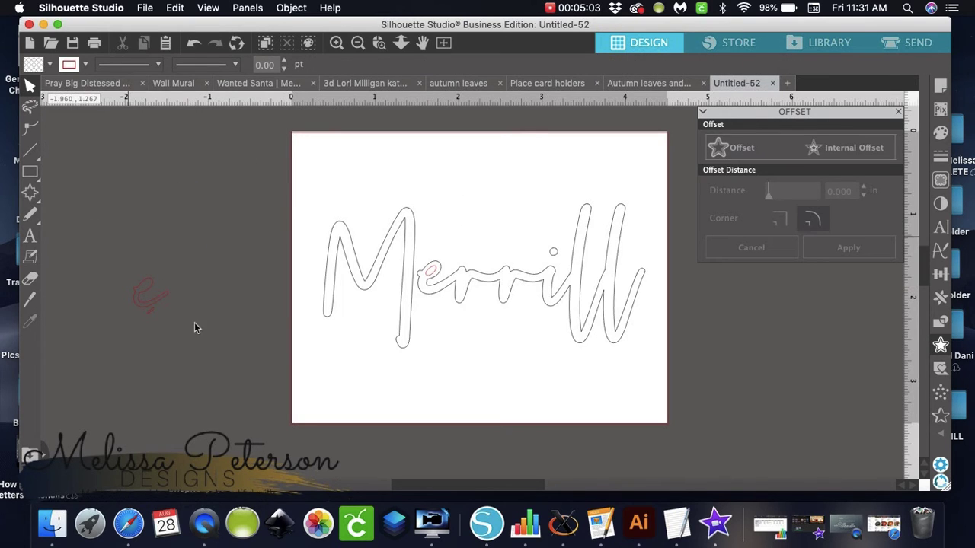
pyautogui.moveTo(126, 270); pyautogui.dragTo(195, 329)
pyautogui.press('Delete')
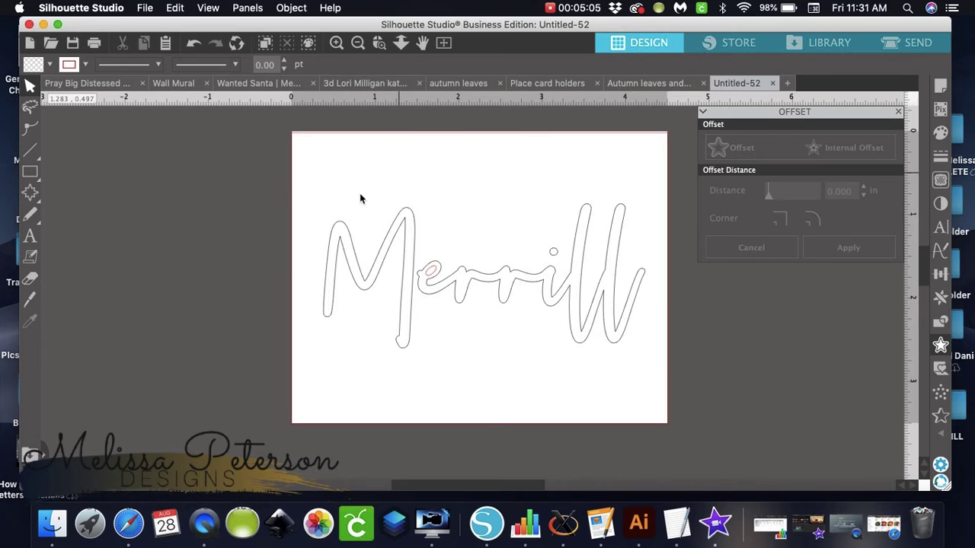
# Group all pieces of the name outline, including the dot of the i and the opening of the e
pyautogui.moveTo(322, 163); pyautogui.dragTo(657, 385)
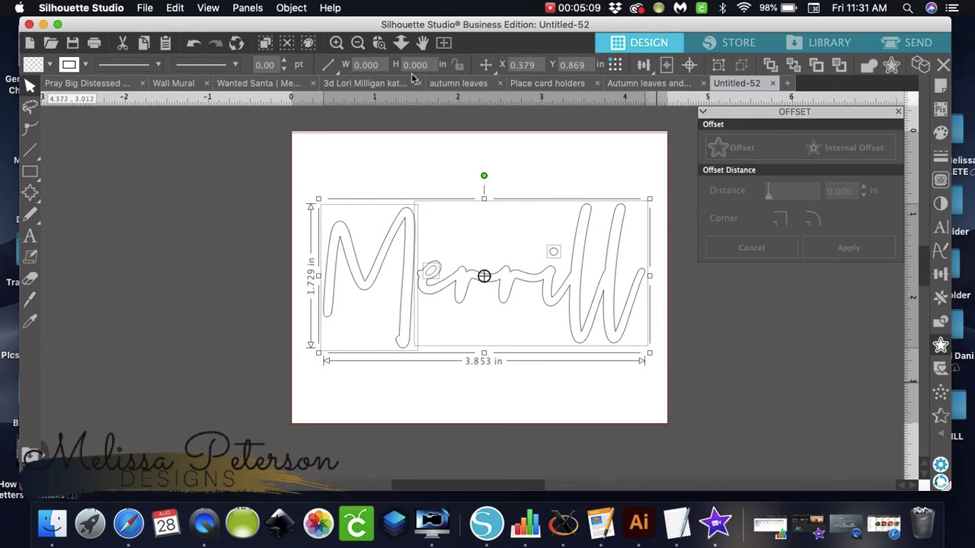
pyautogui.click(292, 8)
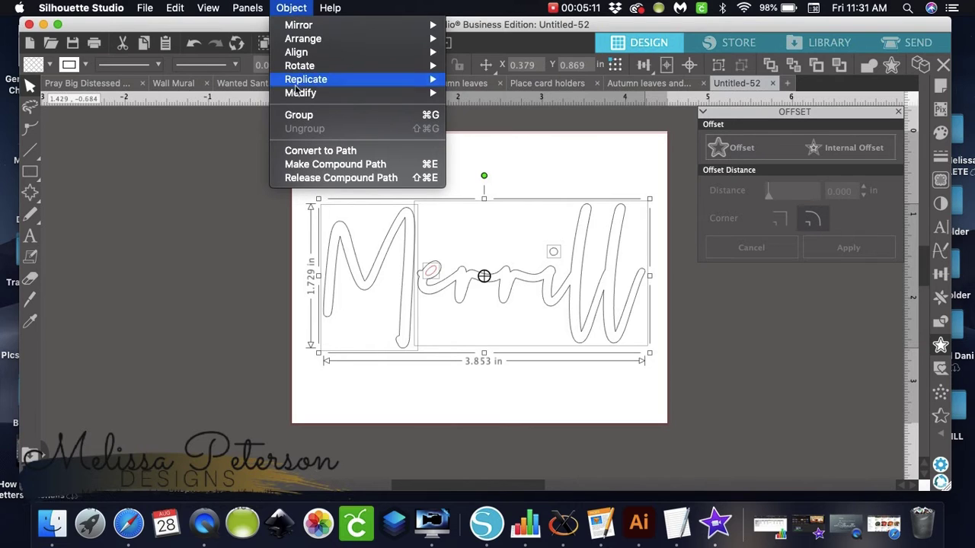
pyautogui.click(298, 115)
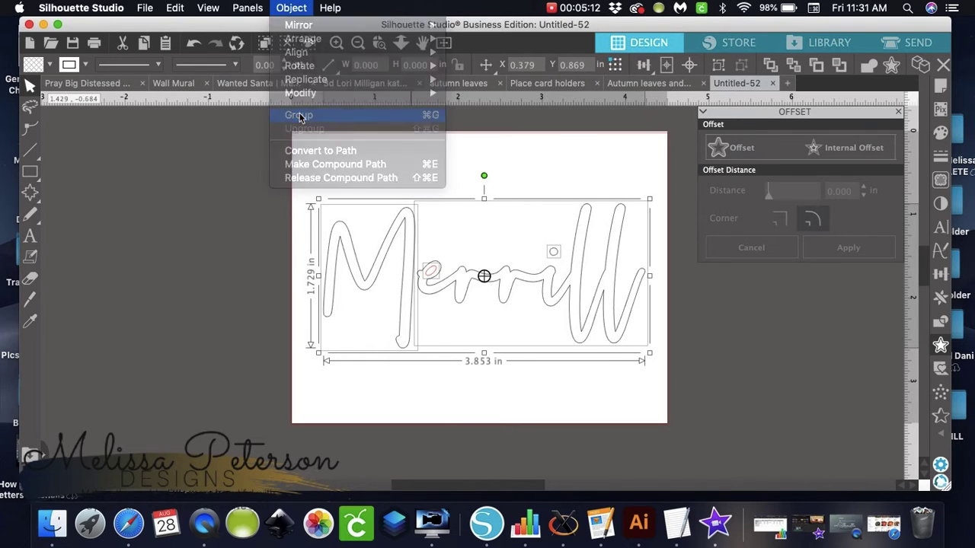
pyautogui.click(550, 214)
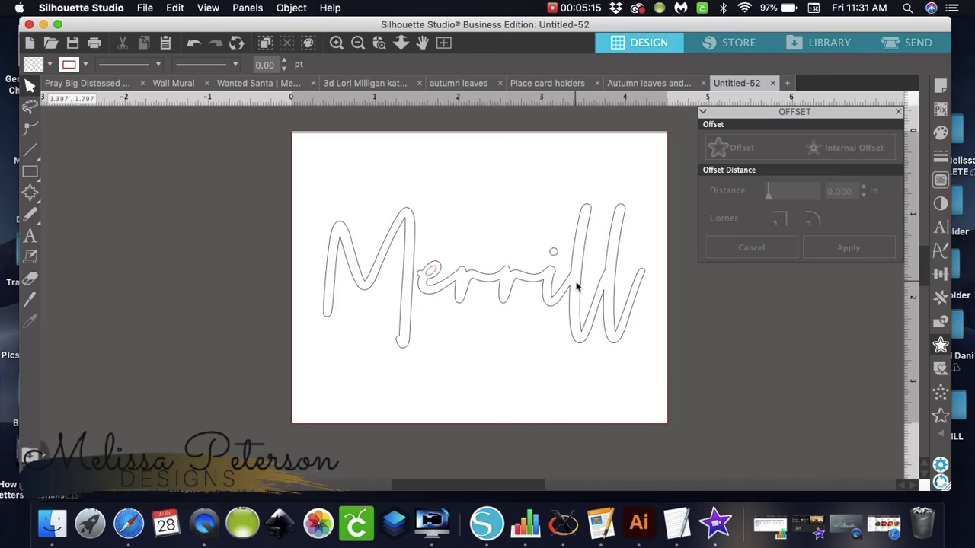
# Center the grouped name outline within the page using the Transform alignment options
pyautogui.click(486, 275)
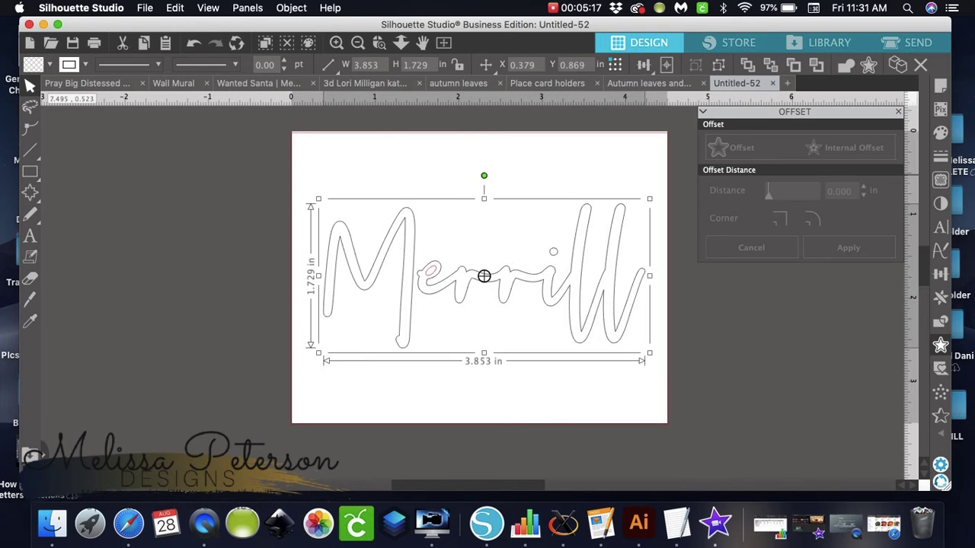
pyautogui.click(945, 276)
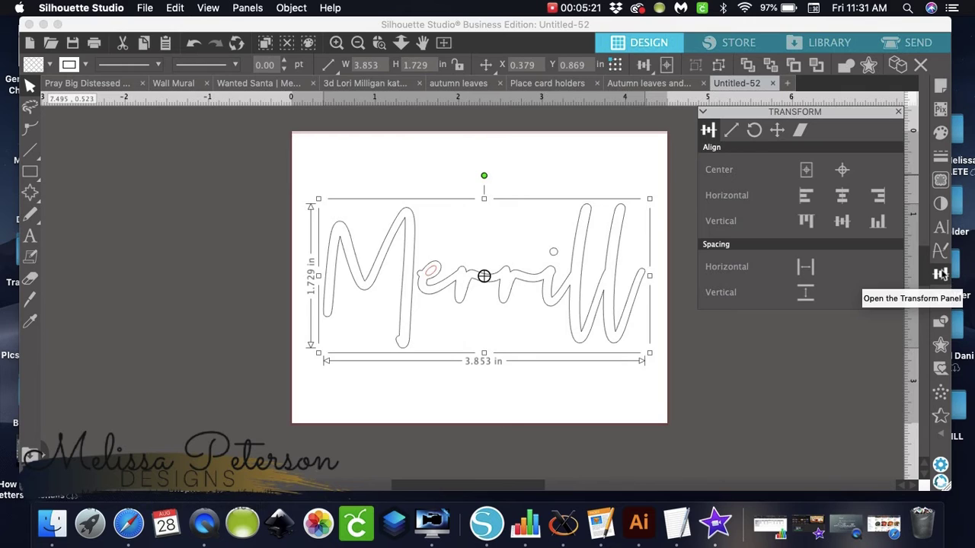
pyautogui.click(842, 171)
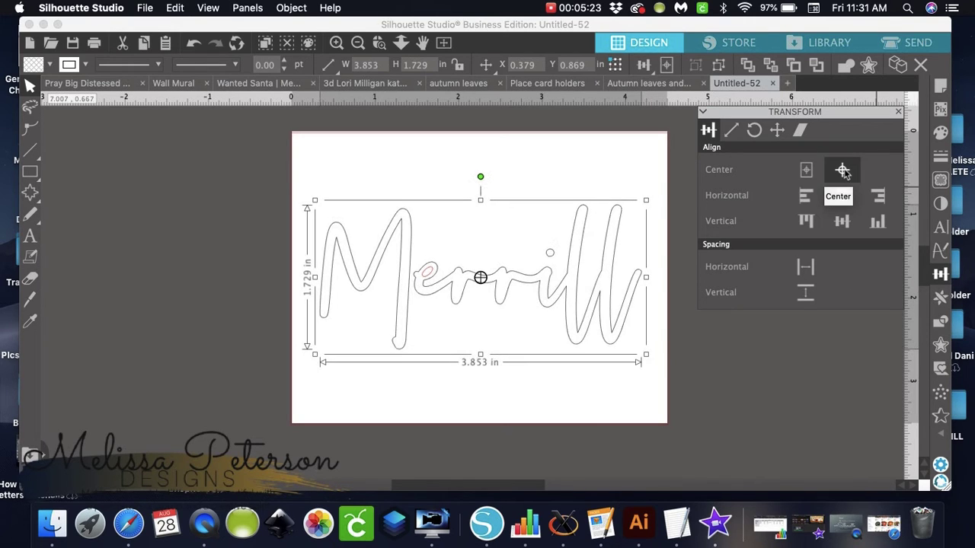
pyautogui.click(571, 223)
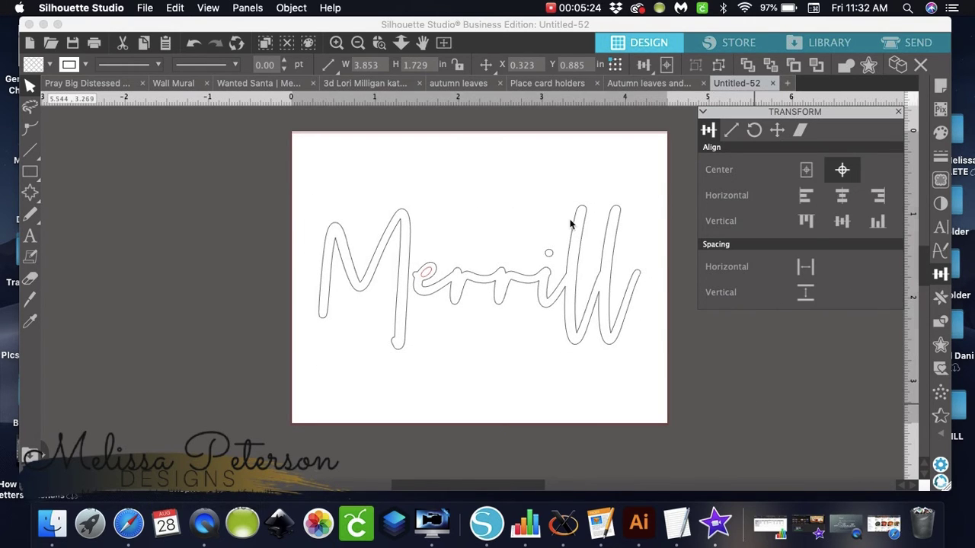
# Group the centered name outline together with the red rectangular frame around the page
pyautogui.click(517, 279)
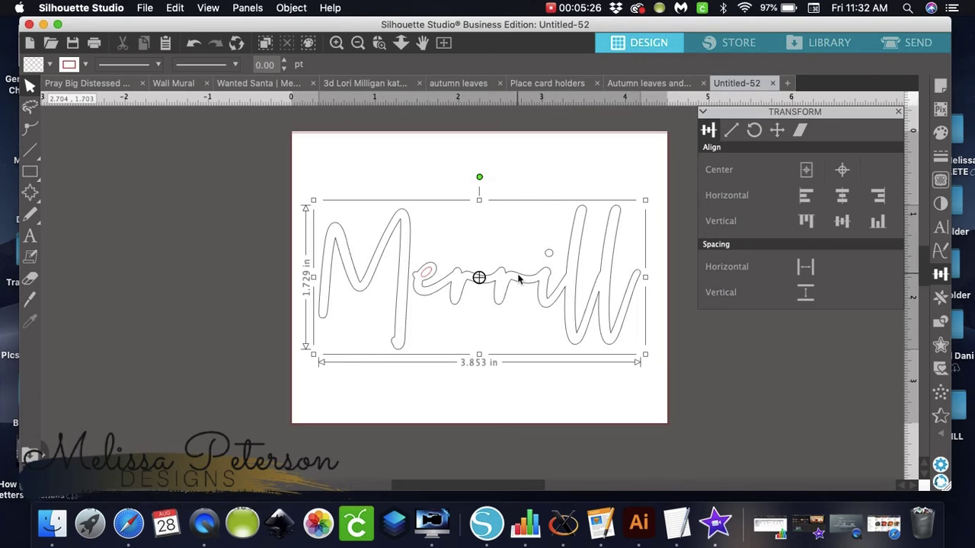
pyautogui.click(500, 137)
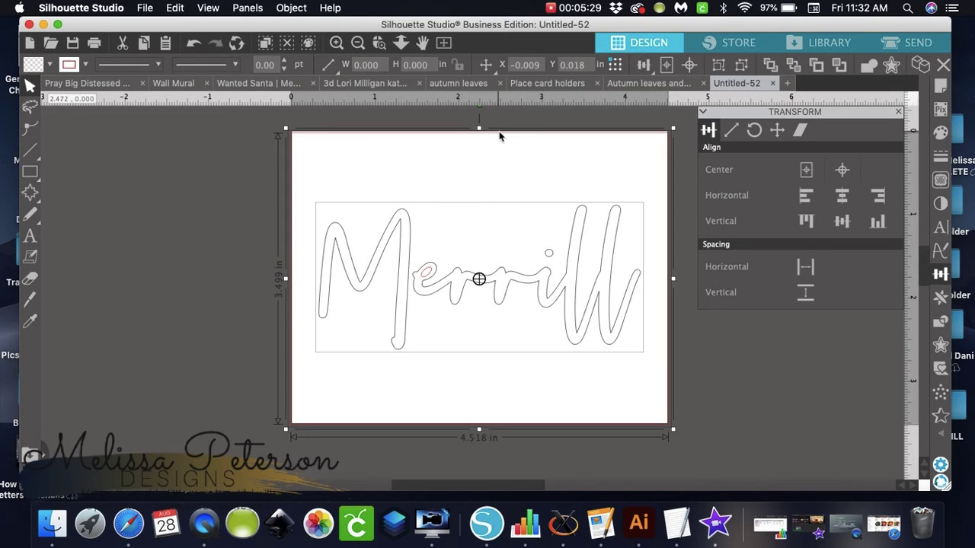
pyautogui.click(292, 8)
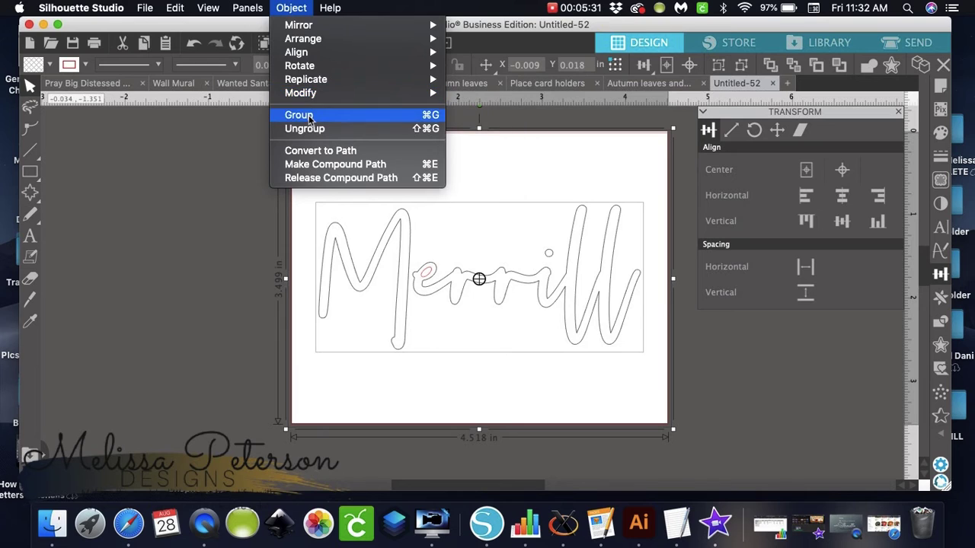
pyautogui.click(299, 115)
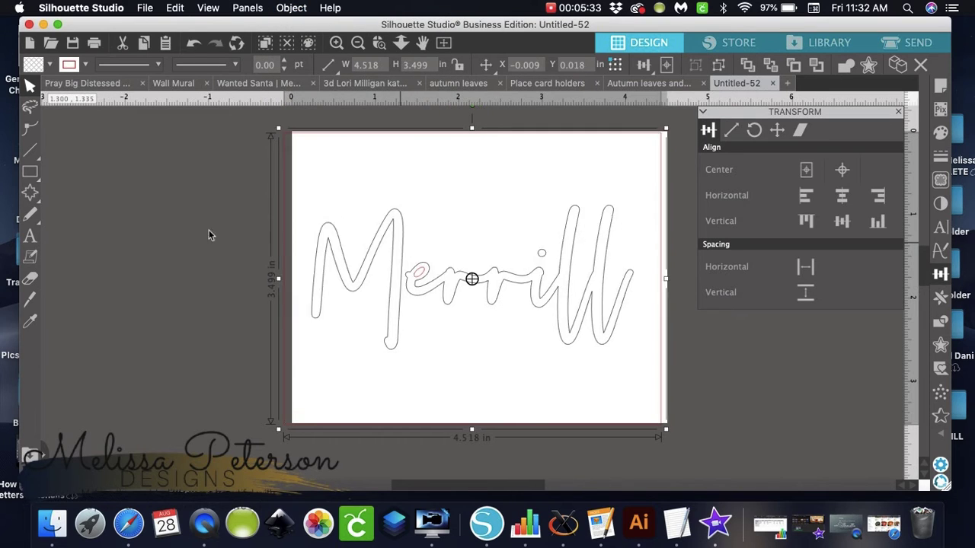
# Move the framed name group partly off the page, then copy and paste it and place the copy beside the original
pyautogui.moveTo(423, 282); pyautogui.dragTo(201, 264)
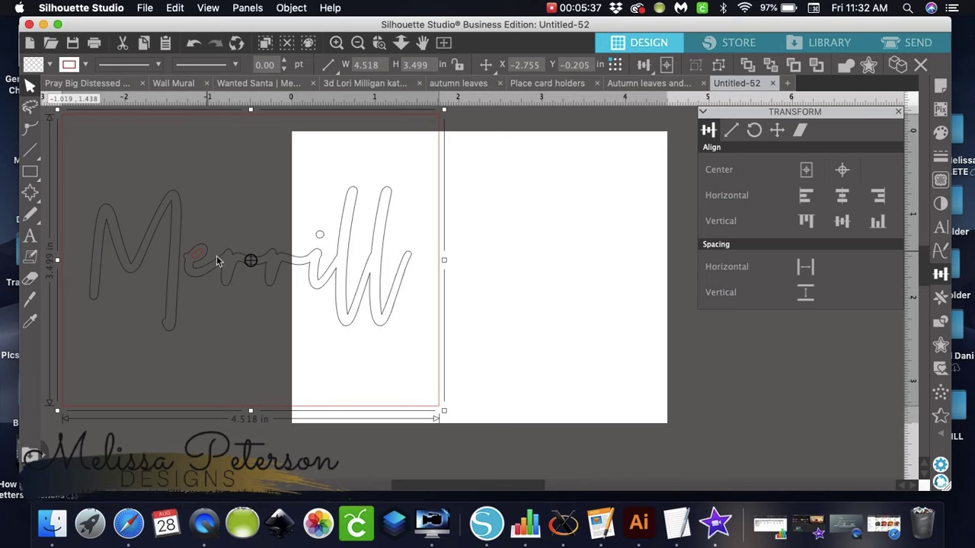
pyautogui.moveTo(232, 274); pyautogui.dragTo(203, 276)
pyautogui.click(171, 8)
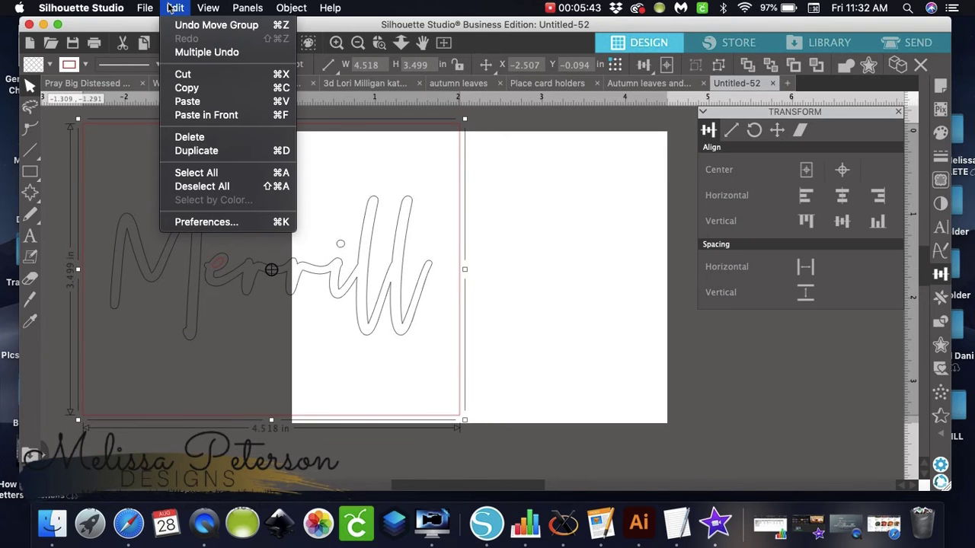
pyautogui.click(189, 89)
pyautogui.click(174, 7)
pyautogui.click(195, 111)
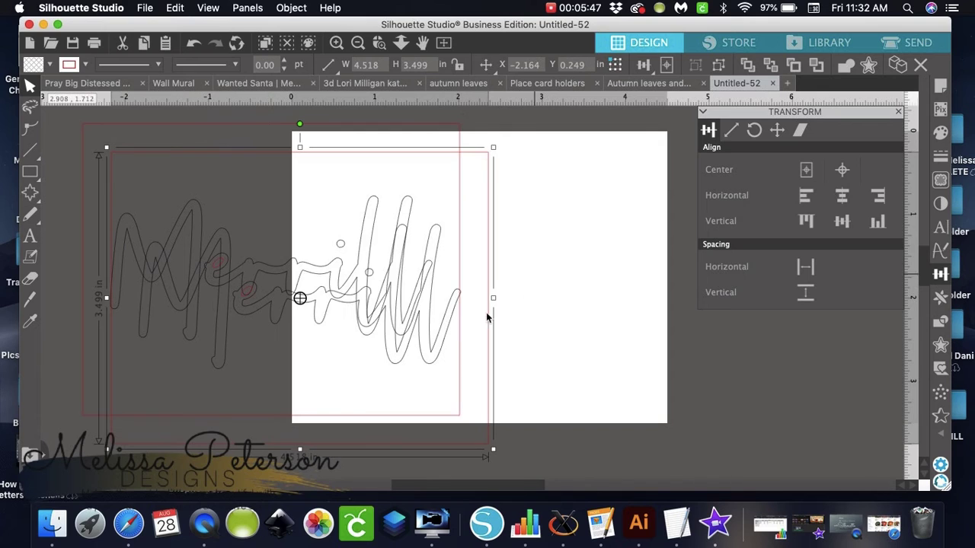
pyautogui.moveTo(460, 313); pyautogui.dragTo(816, 283)
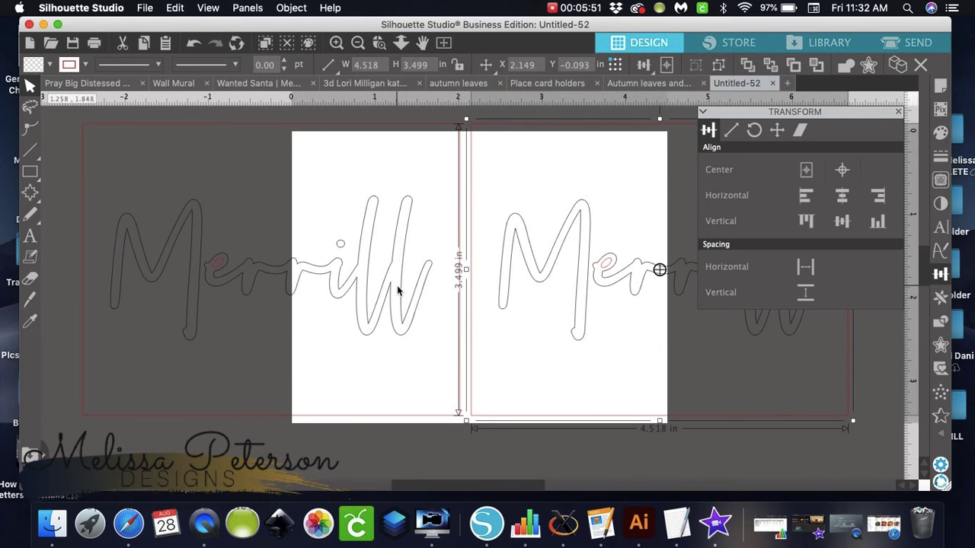
# Move the original framed name completely off the page and center its copy on the page
pyautogui.moveTo(396, 283); pyautogui.dragTo(374, 276)
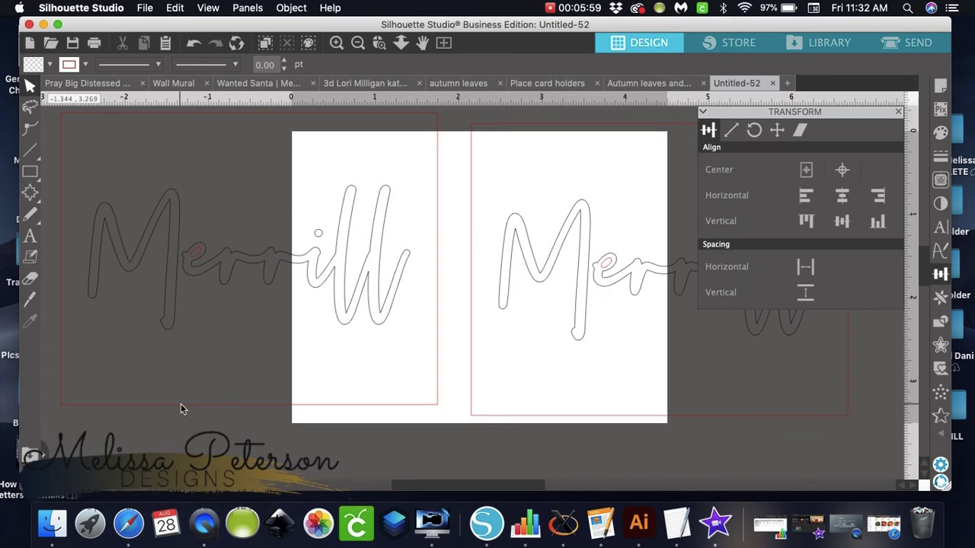
pyautogui.moveTo(380, 305); pyautogui.dragTo(163, 240)
pyautogui.click(587, 221)
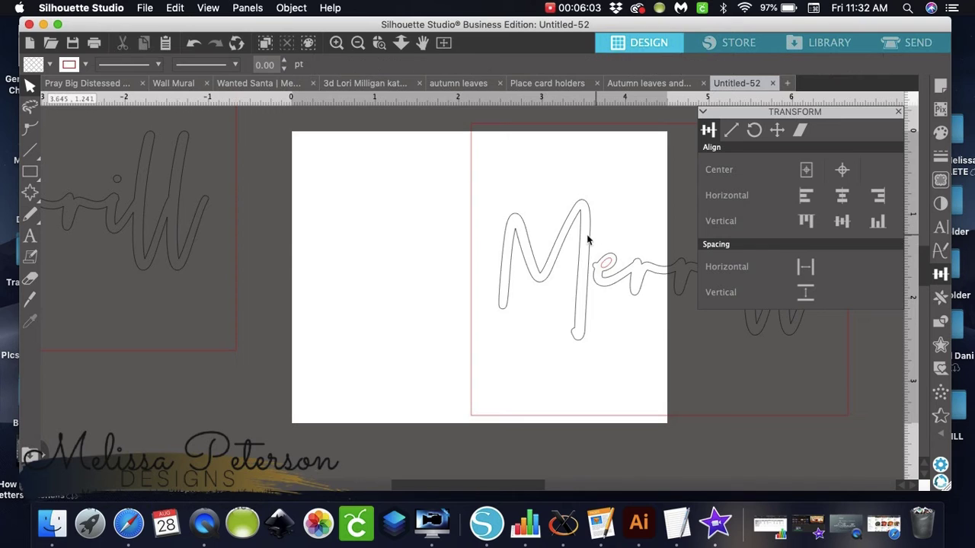
pyautogui.moveTo(568, 246); pyautogui.dragTo(550, 251)
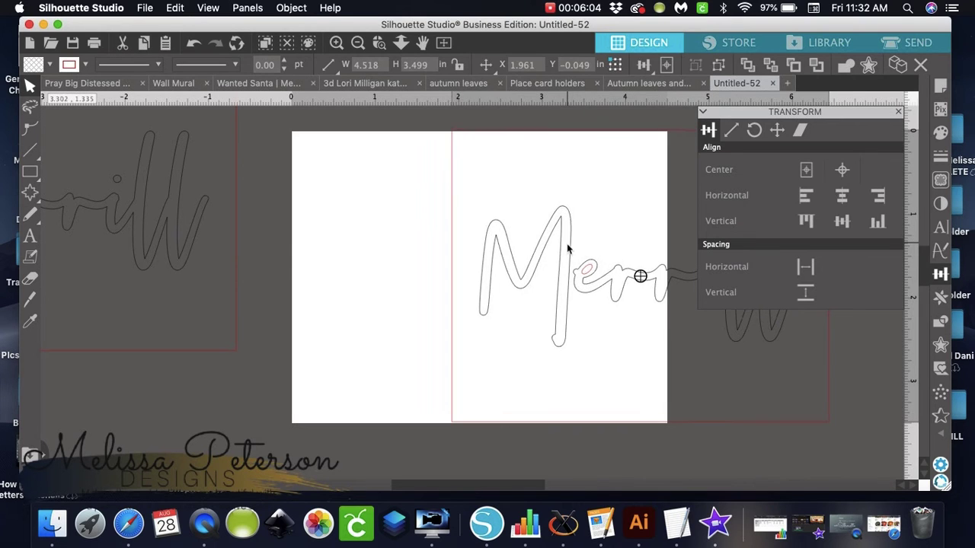
pyautogui.click(843, 172)
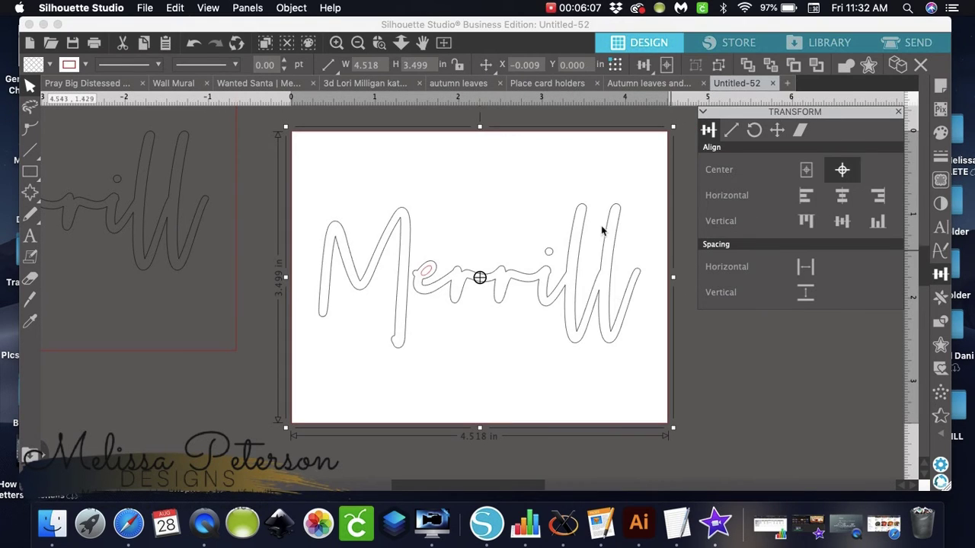
# Ungroup the centered copy and delete its name outline, keeping only the red frame
pyautogui.click(291, 7)
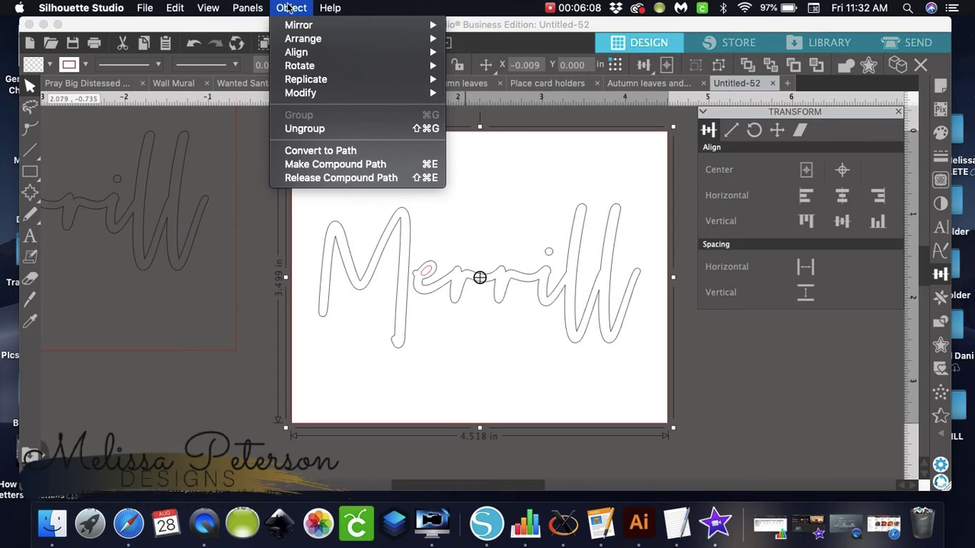
pyautogui.click(309, 130)
pyautogui.click(574, 283)
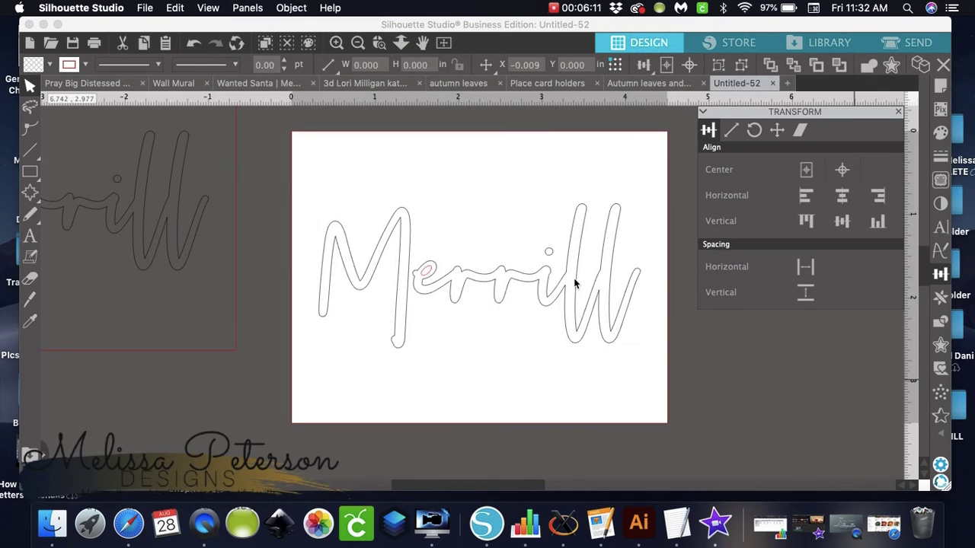
pyautogui.click(574, 285)
pyautogui.press('Delete')
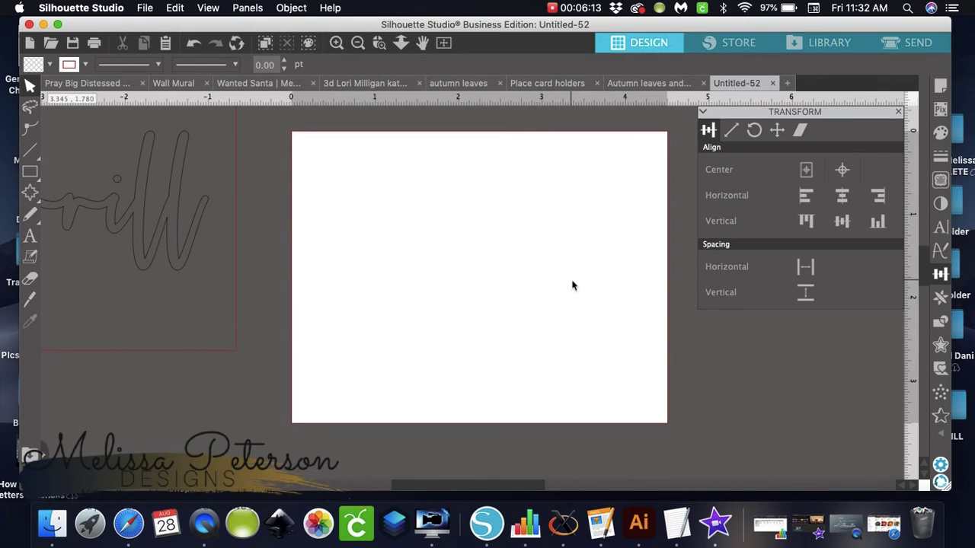
# Add a text object with the next person's first name inside the empty frame
pyautogui.click(30, 236)
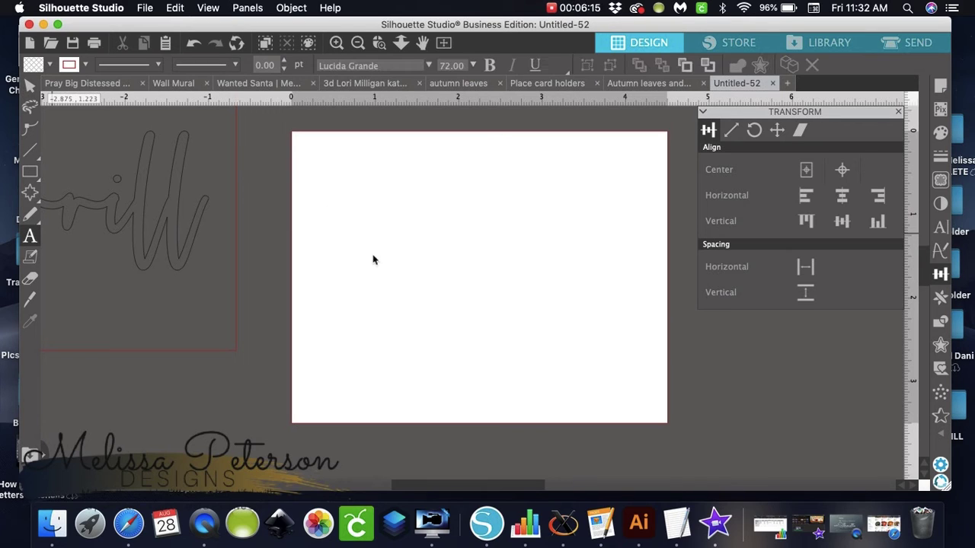
pyautogui.click(379, 272)
pyautogui.write('Hannah')
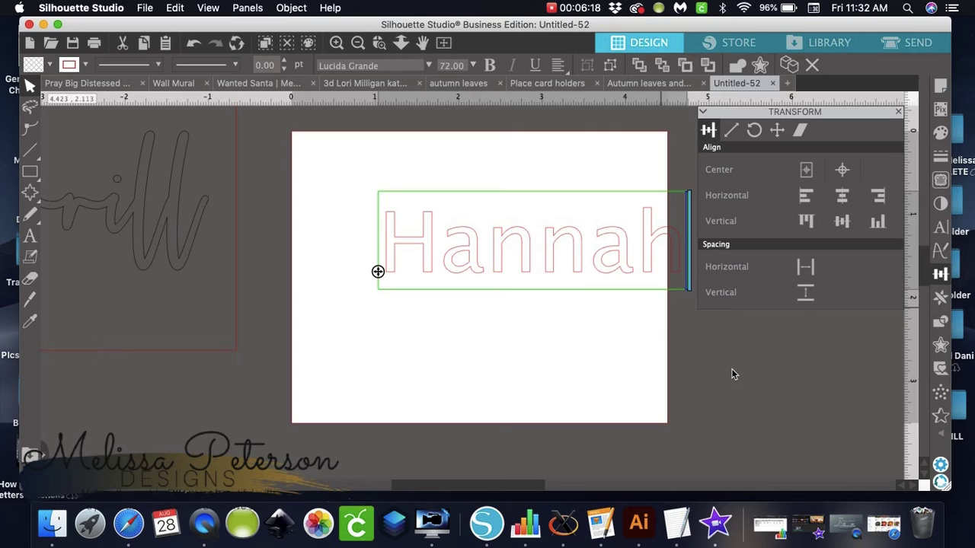
pyautogui.click(518, 266)
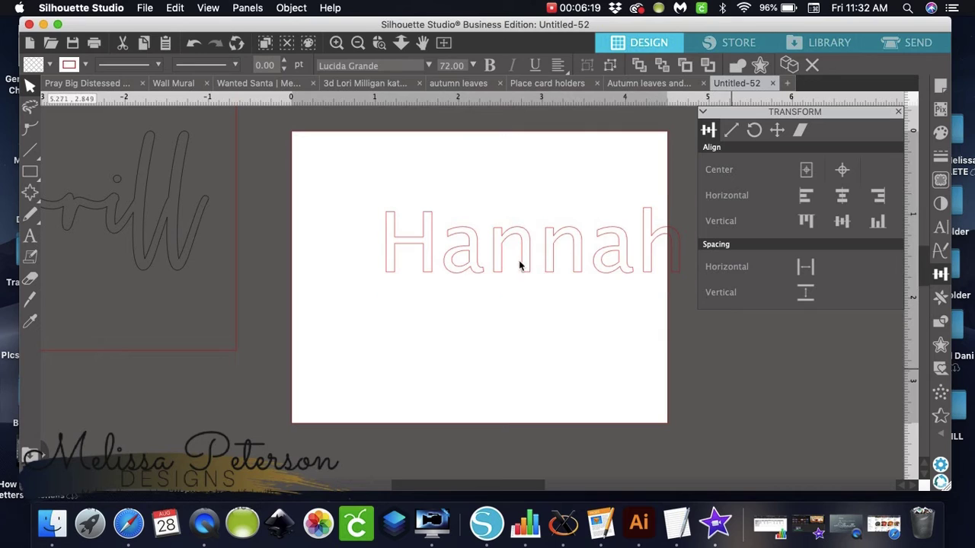
# Set the new name's font to Silver South Script and enlarge the text to about 3.97 in wide inside the frame
pyautogui.click(523, 261)
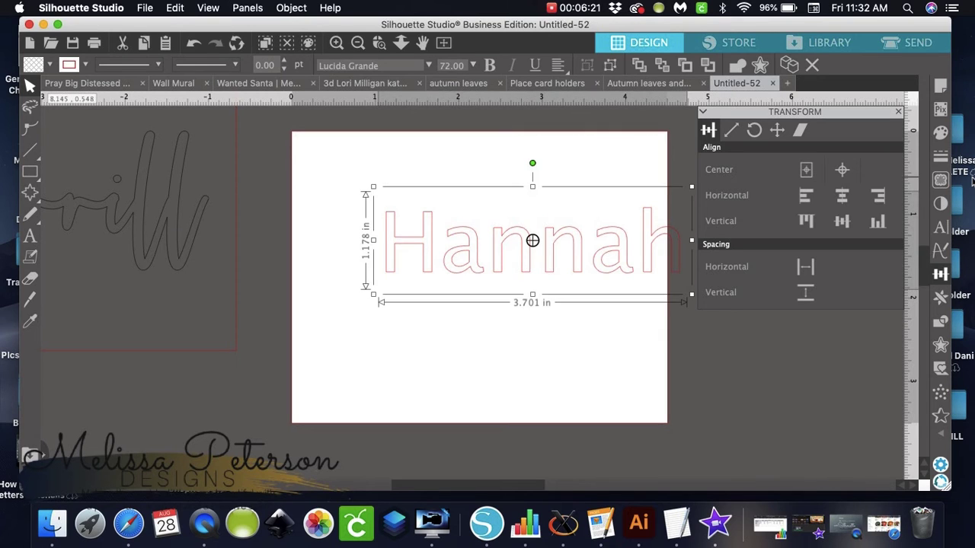
pyautogui.click(942, 230)
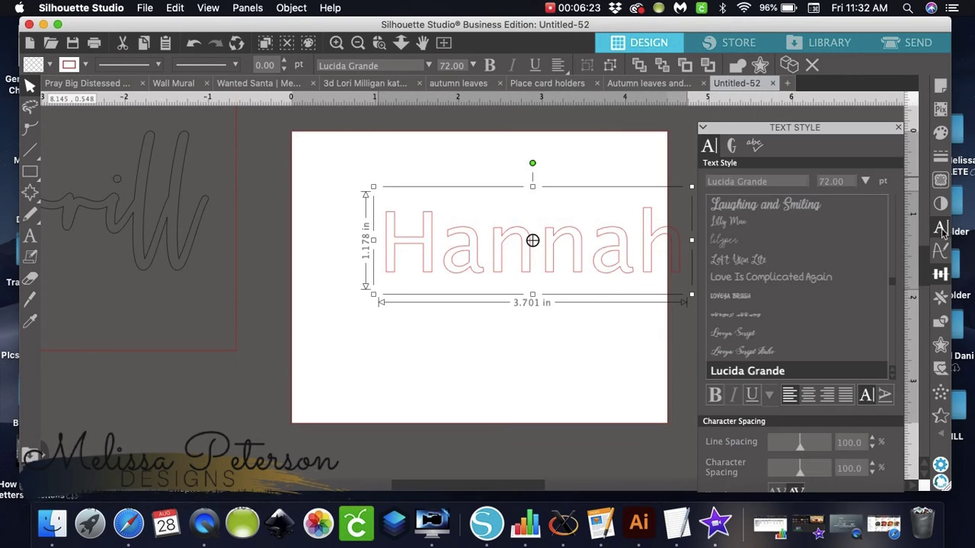
pyautogui.moveTo(782, 168); pyautogui.dragTo(635, 175)
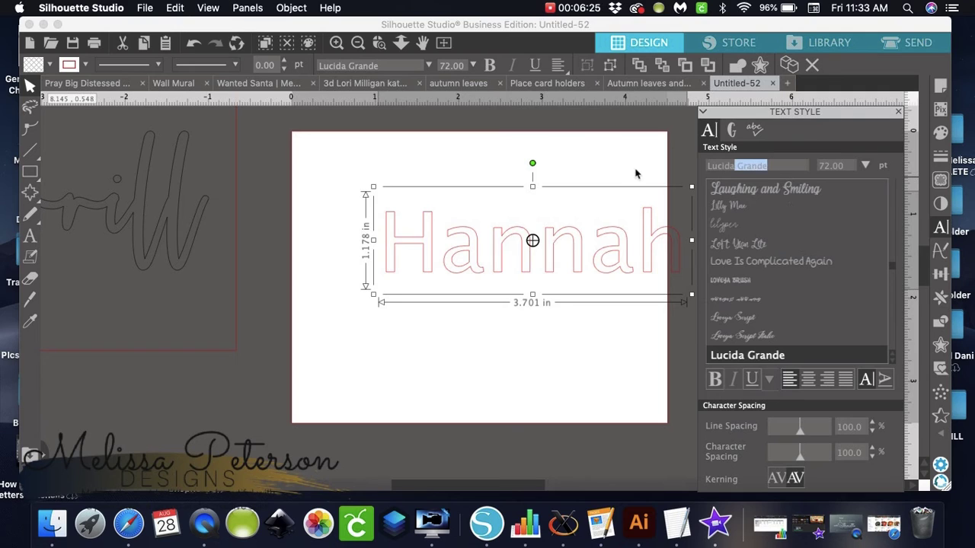
pyautogui.write('Silver South Script')
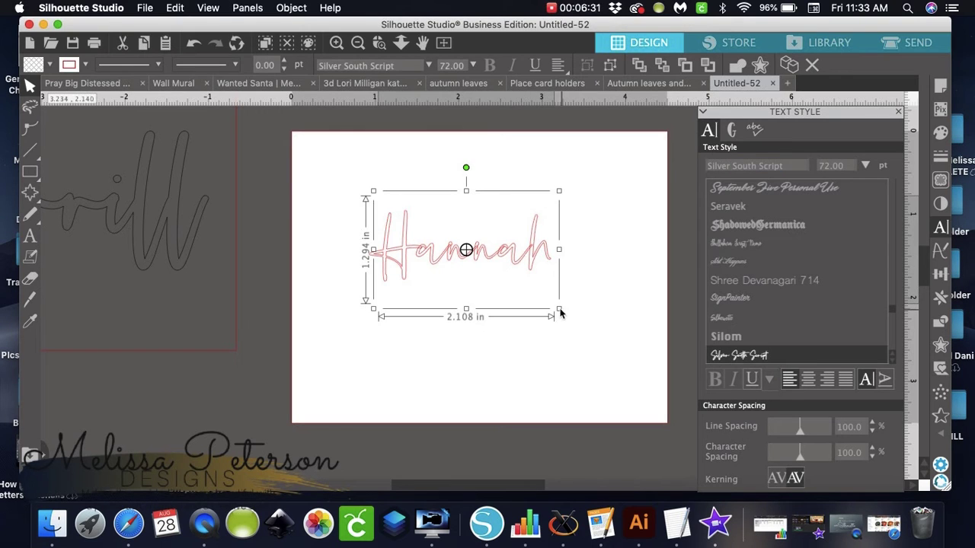
pyautogui.moveTo(559, 309); pyautogui.dragTo(652, 399)
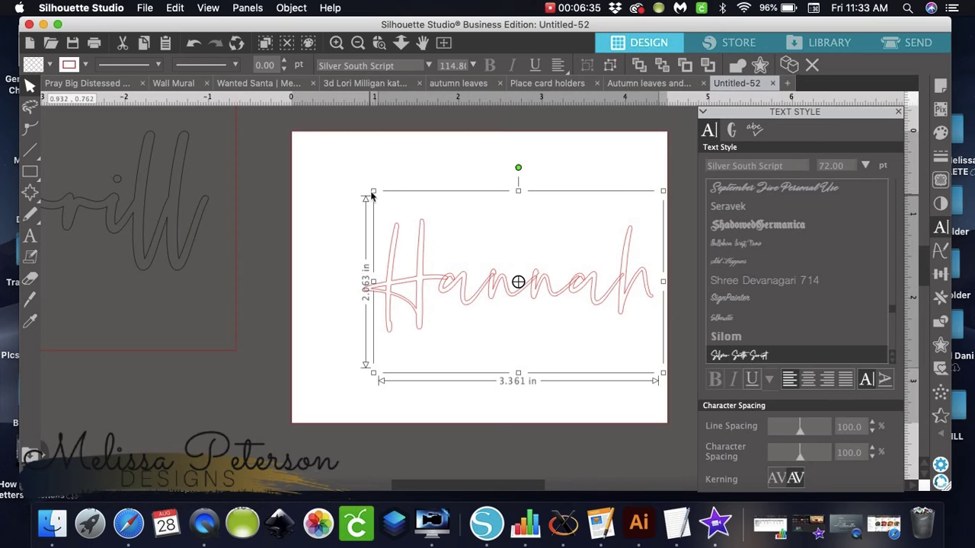
pyautogui.moveTo(372, 195); pyautogui.dragTo(322, 163)
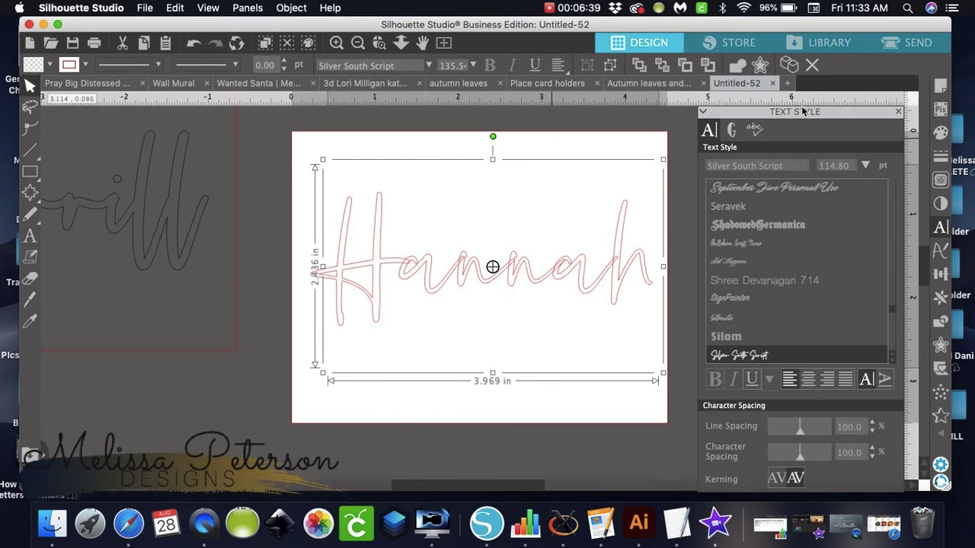
# Center the script name on the page within the red frame
pyautogui.click(943, 276)
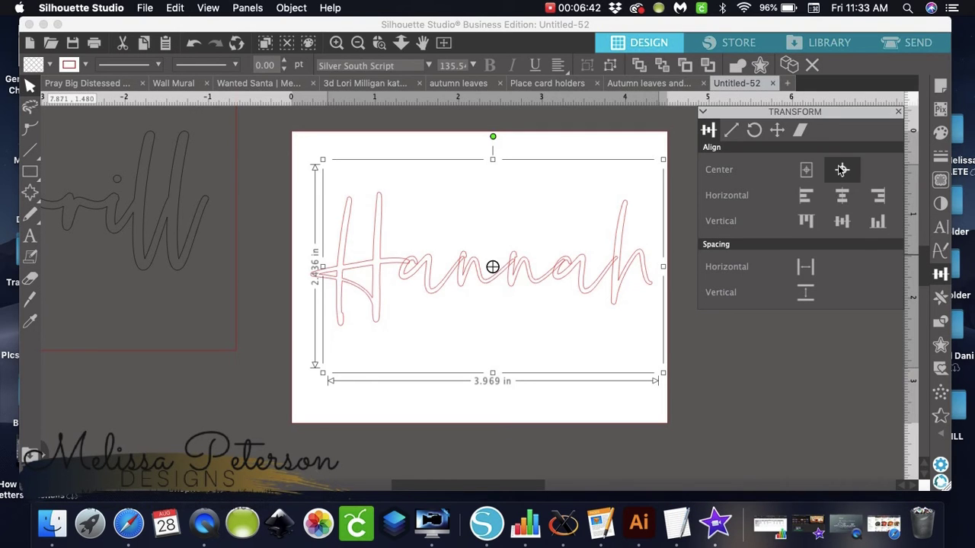
pyautogui.click(842, 169)
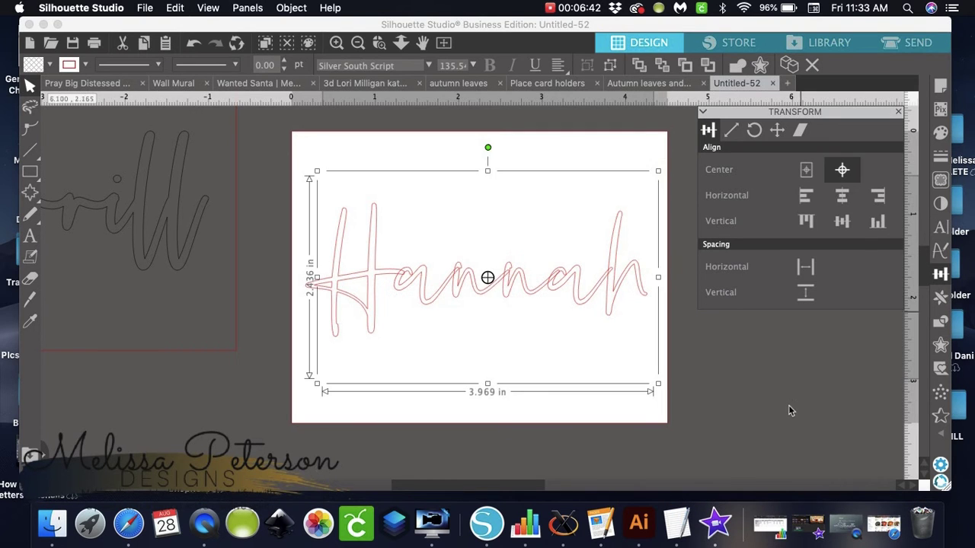
pyautogui.click(787, 406)
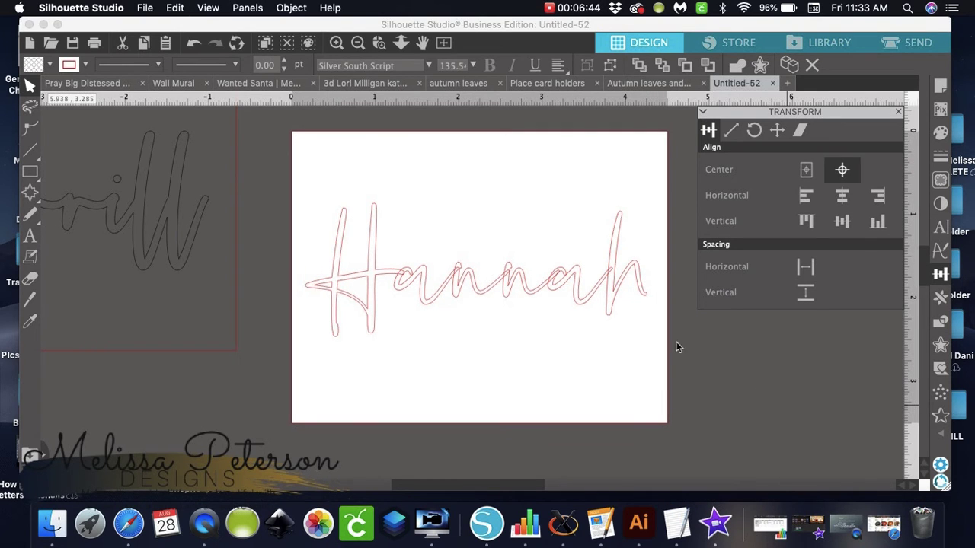
# Fill the script name with solid black and set its line color to black
pyautogui.click(554, 285)
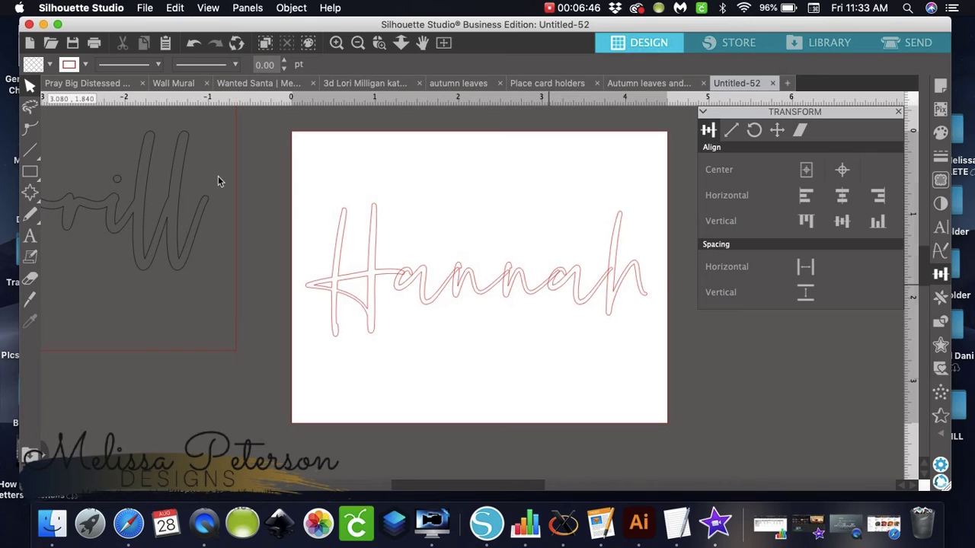
pyautogui.click(40, 64)
pyautogui.click(35, 86)
pyautogui.click(72, 66)
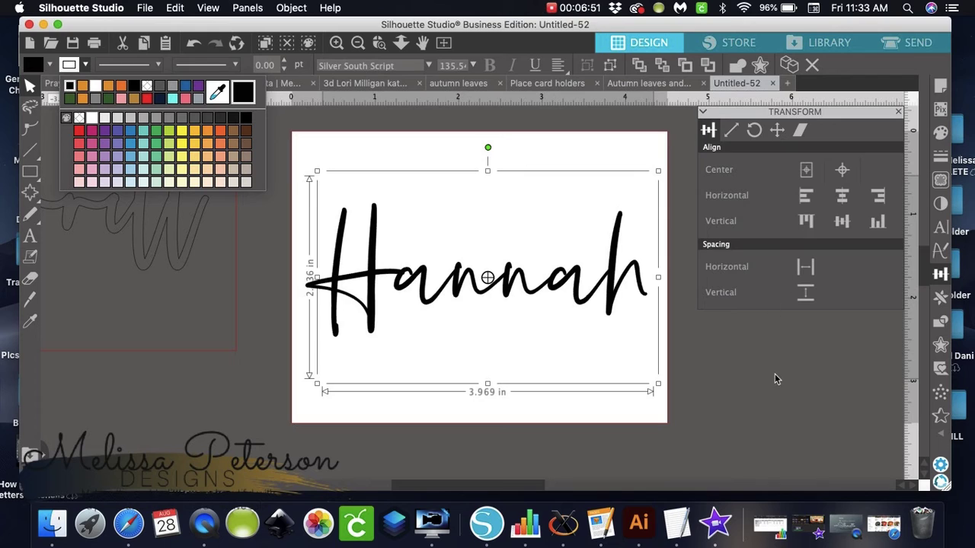
pyautogui.click(788, 353)
pyautogui.click(786, 351)
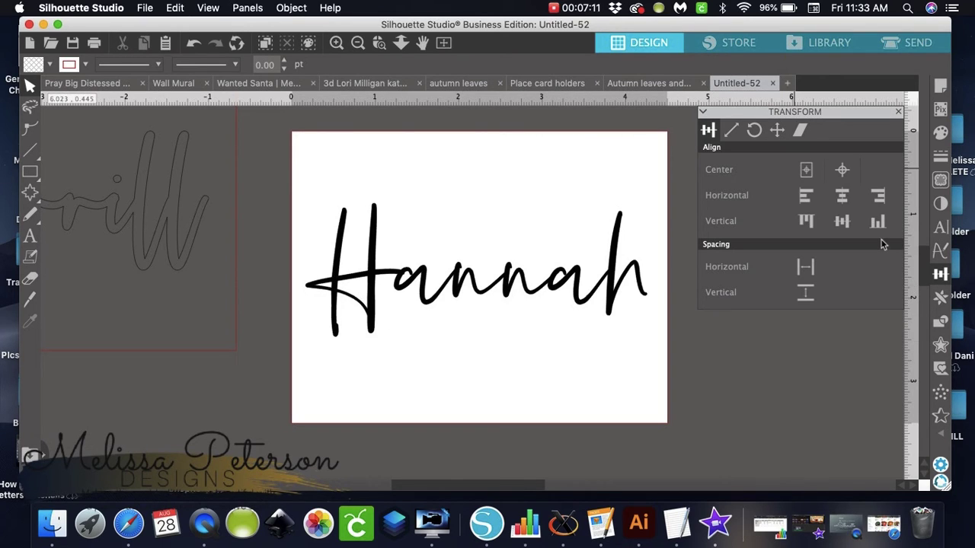
# Create a 0.025 in offset with rounded corners around the name, and delete the original black-filled text
pyautogui.click(940, 344)
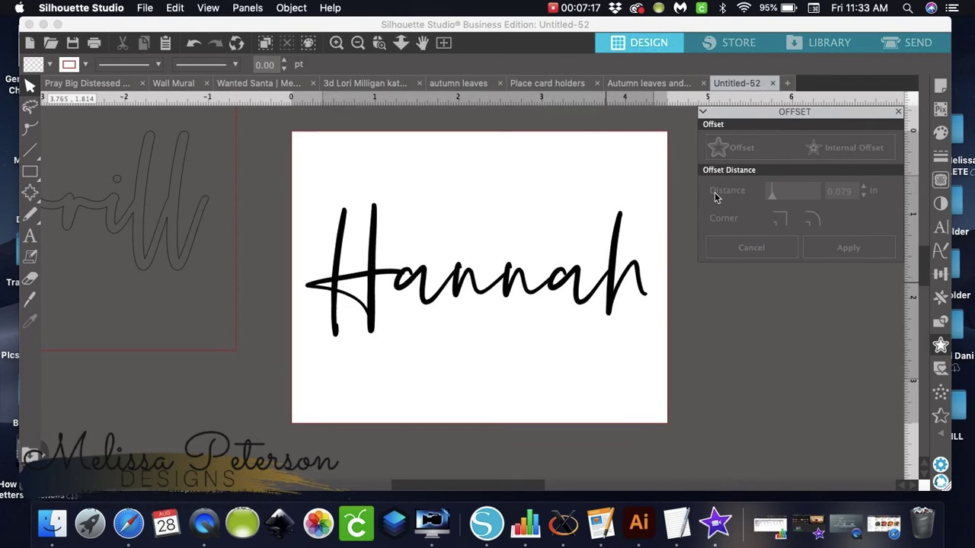
pyautogui.click(610, 288)
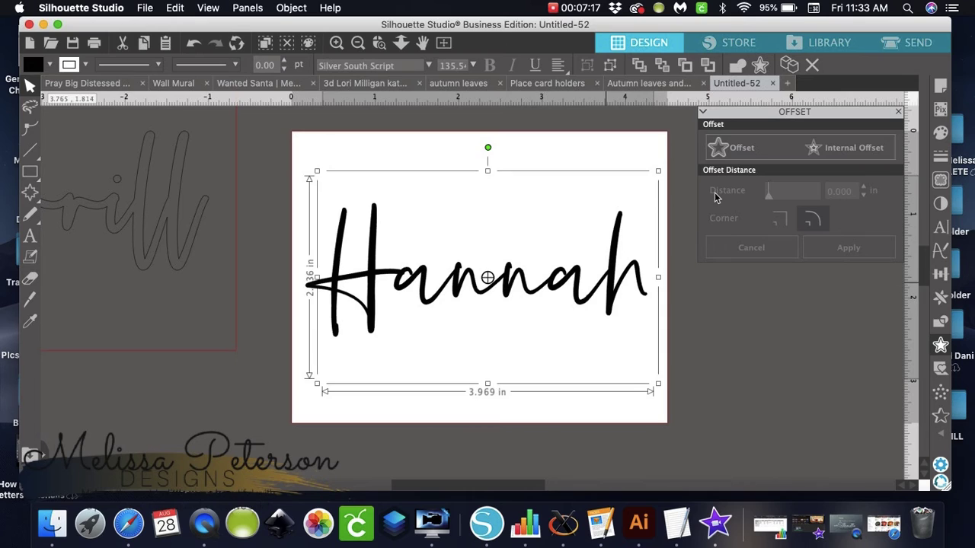
pyautogui.click(731, 150)
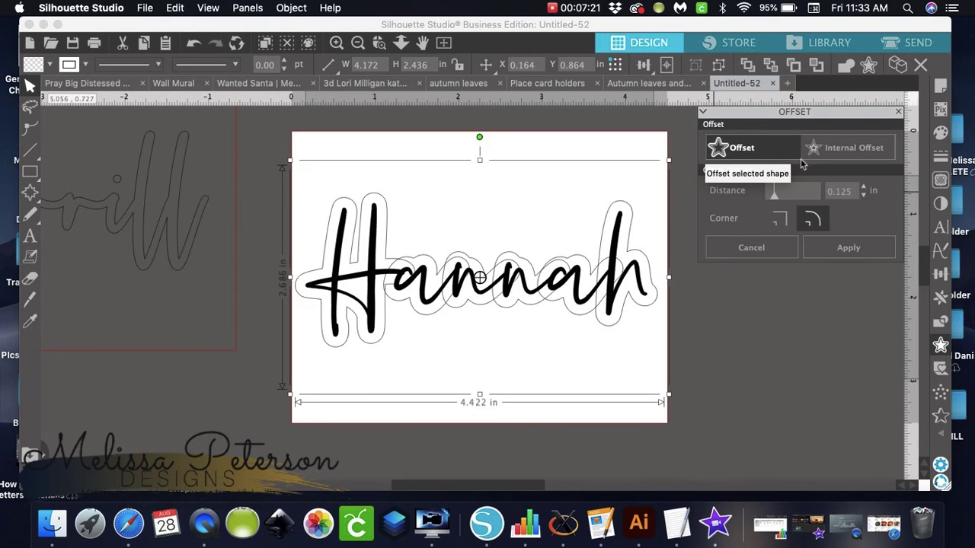
pyautogui.doubleClick(841, 191)
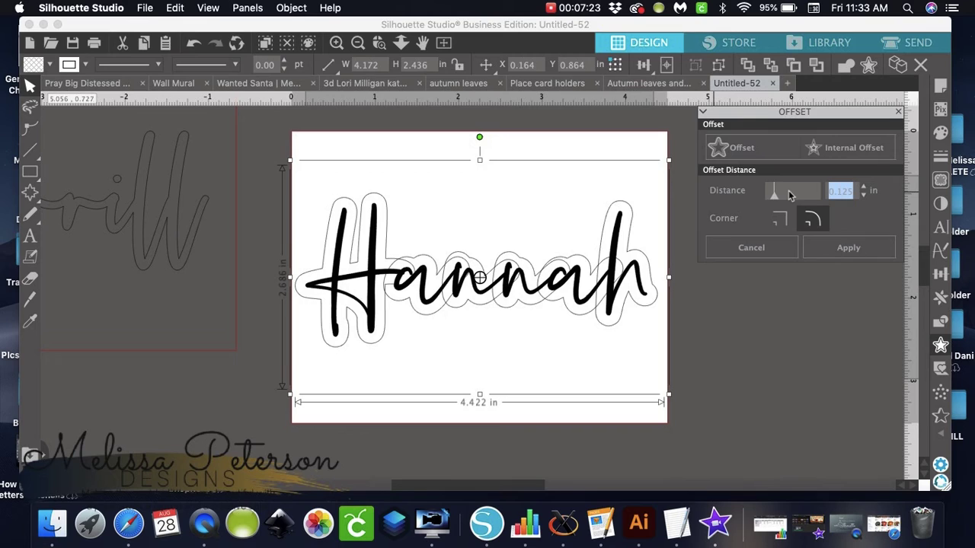
pyautogui.write('0')
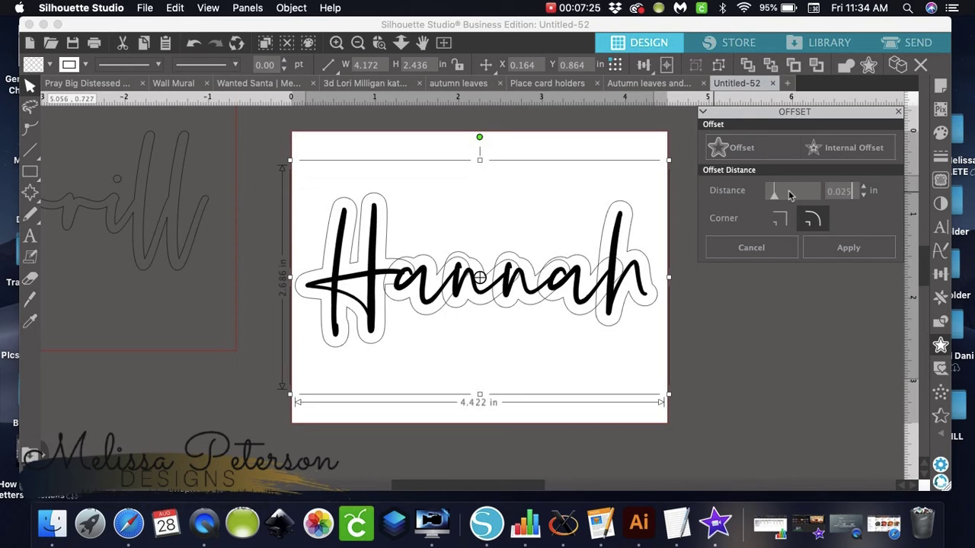
pyautogui.click(809, 218)
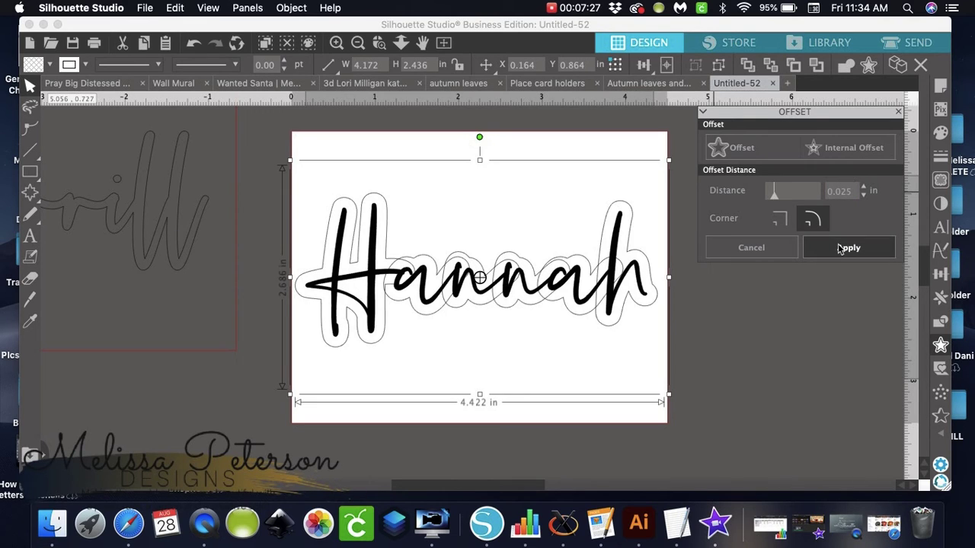
pyautogui.click(840, 248)
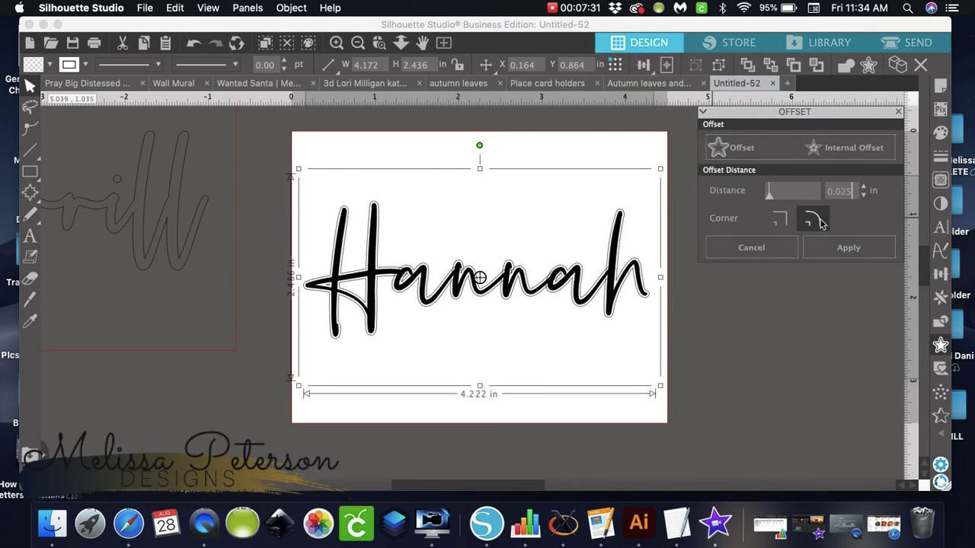
pyautogui.click(846, 250)
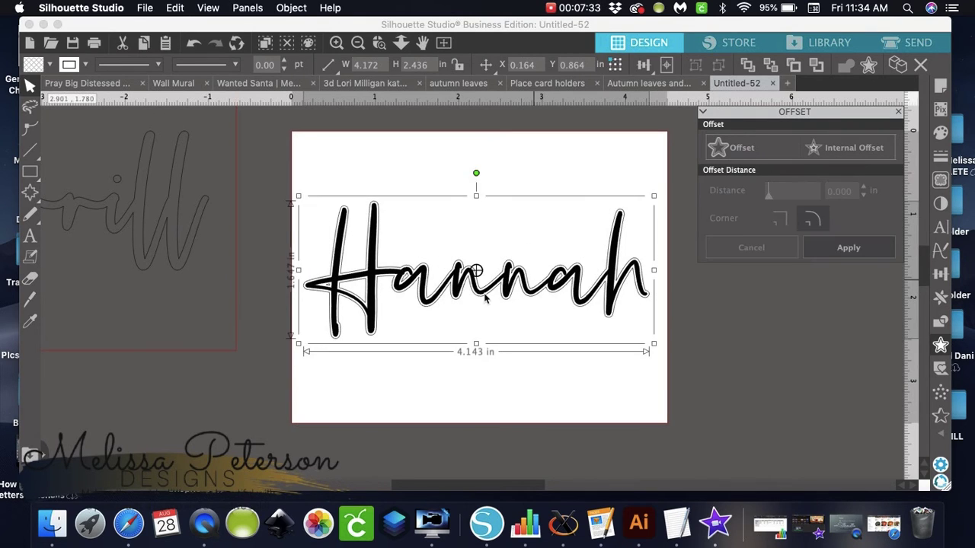
pyautogui.moveTo(484, 299); pyautogui.dragTo(775, 327)
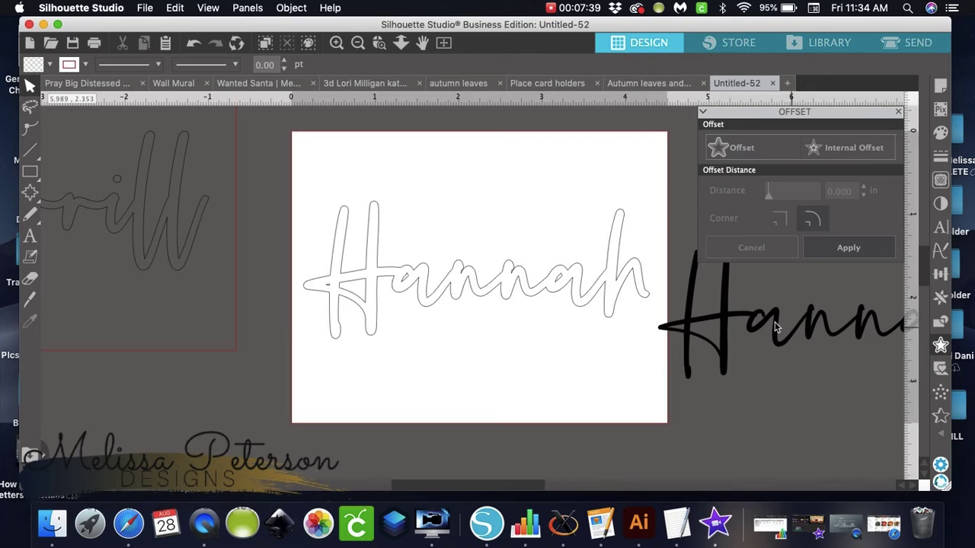
pyautogui.press('Delete')
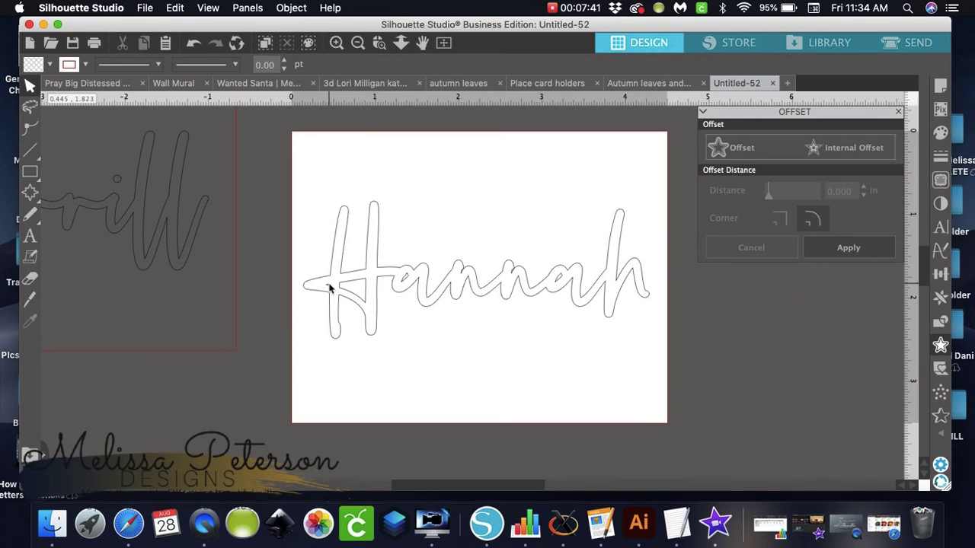
# Release the name outline's compound path and delete the tiny stray shape in the capital letter's crossbar
pyautogui.click(338, 288)
pyautogui.click(291, 8)
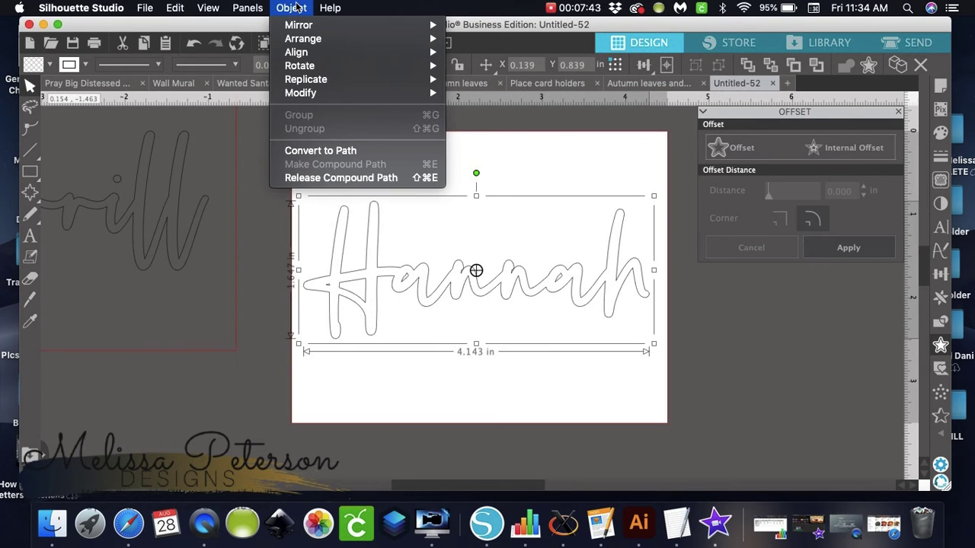
pyautogui.click(316, 177)
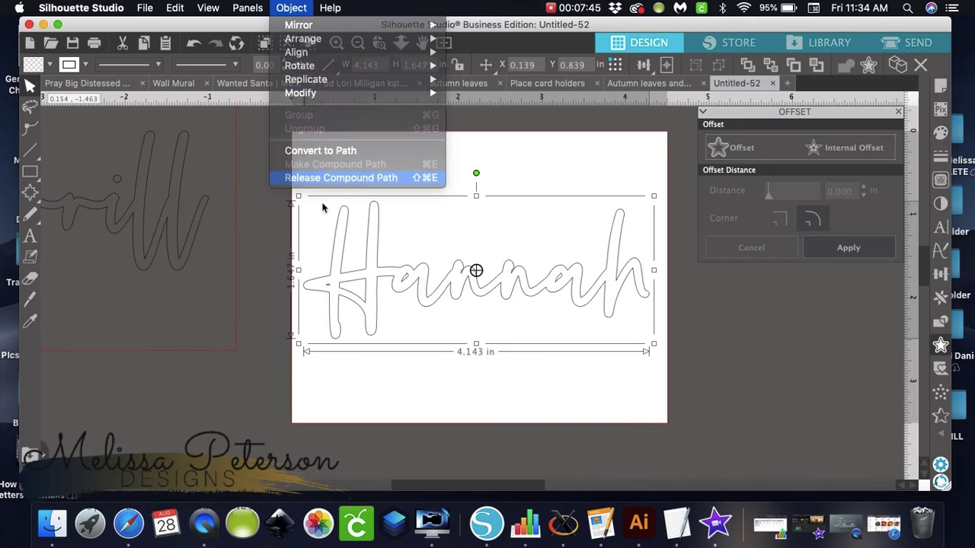
pyautogui.click(414, 397)
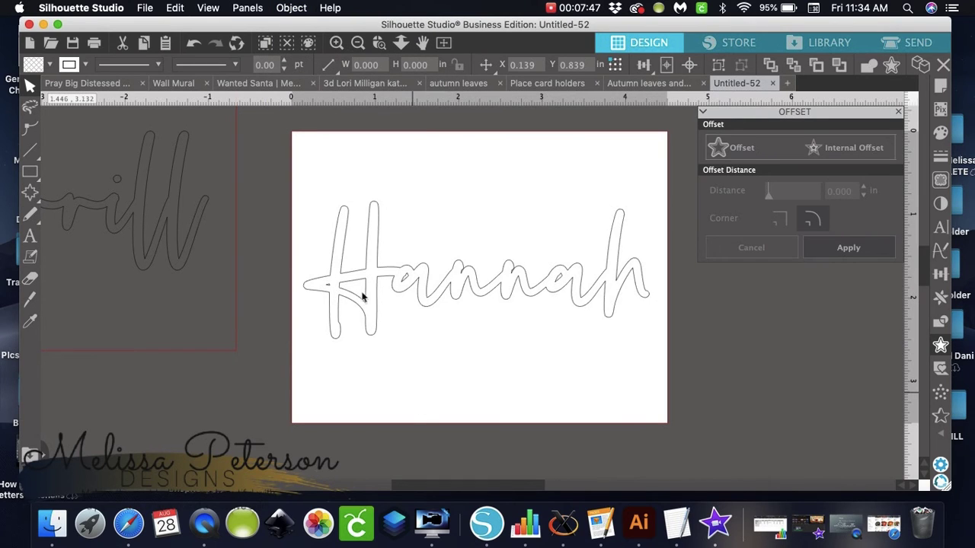
pyautogui.click(328, 286)
pyautogui.click(367, 305)
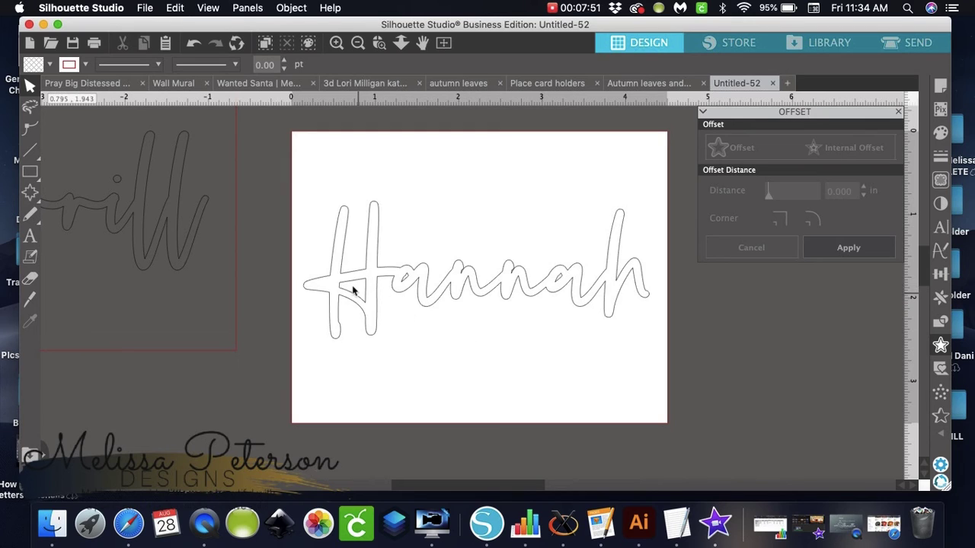
# Enlarge the hole of the first "a" with a 0.025 in offset and delete its original smaller hole
pyautogui.click(406, 280)
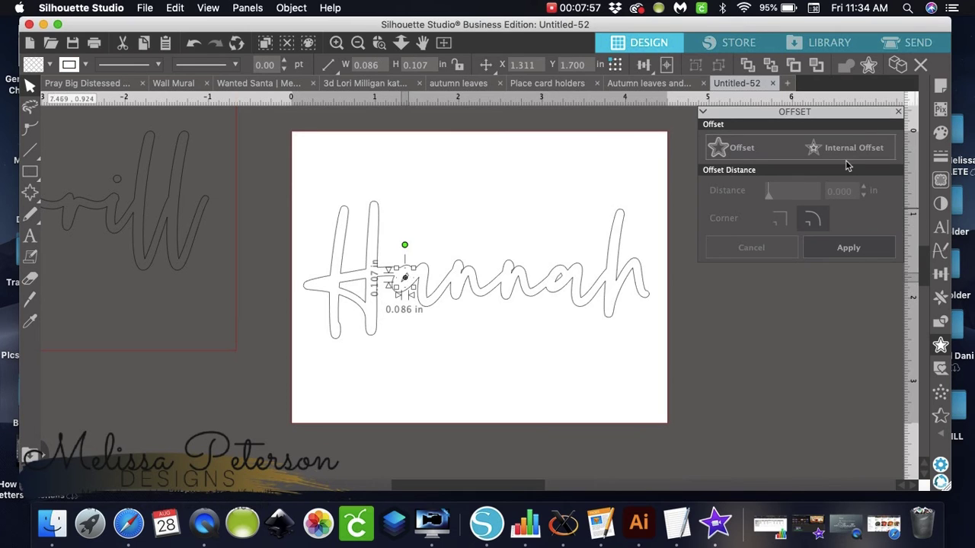
pyautogui.click(742, 149)
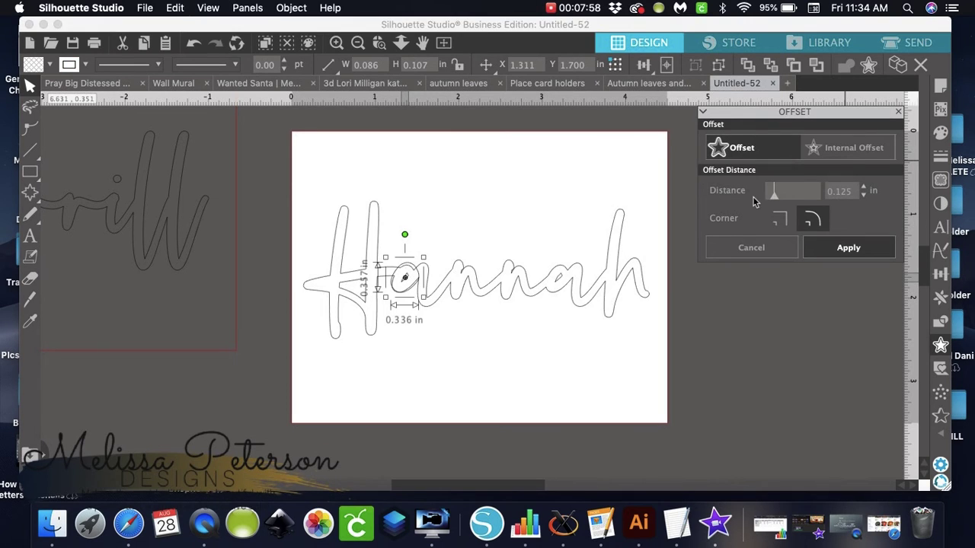
pyautogui.moveTo(854, 192); pyautogui.dragTo(752, 194)
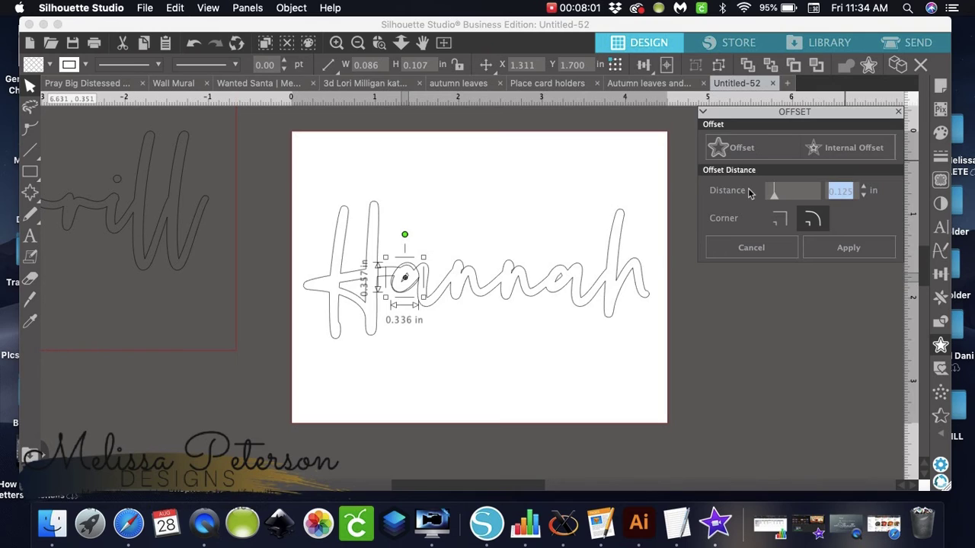
pyautogui.write('0.2')
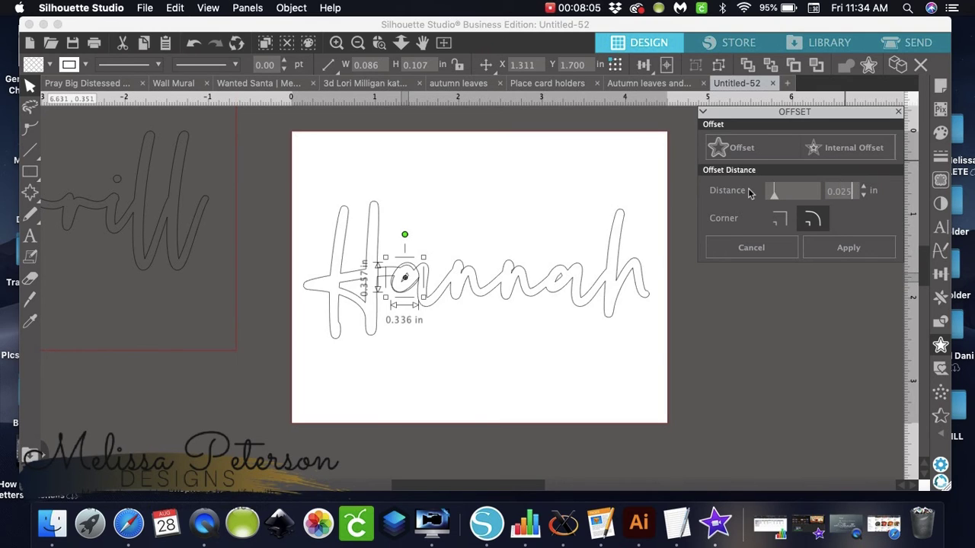
pyautogui.press('Return')
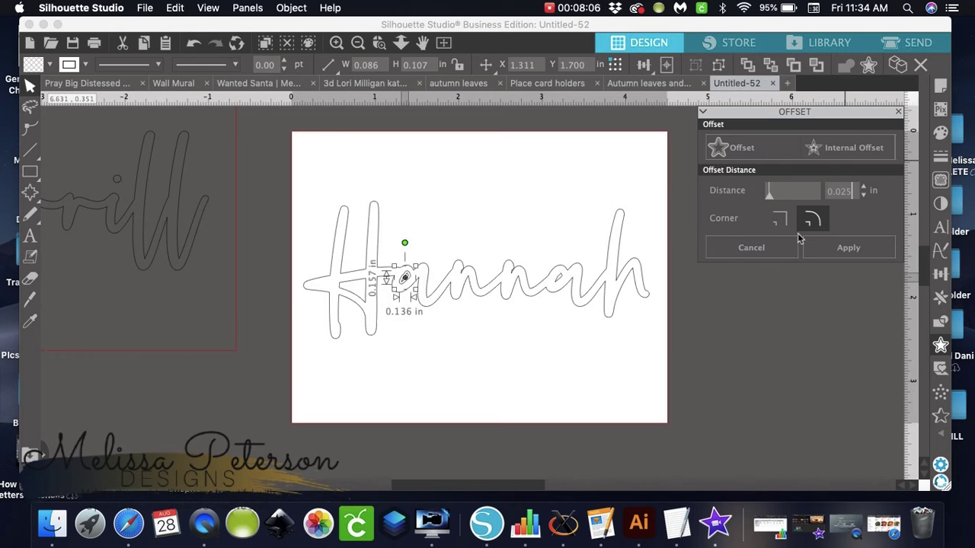
pyautogui.click(847, 248)
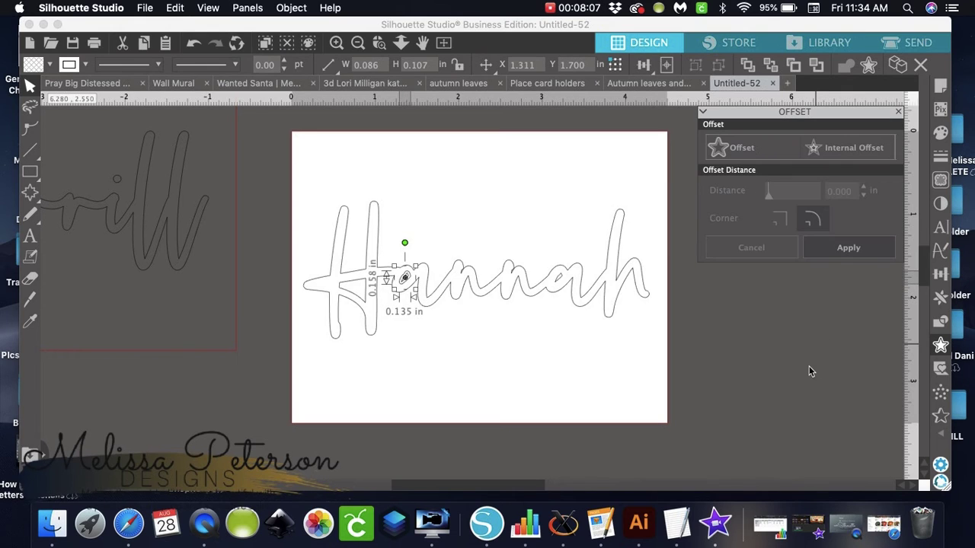
pyautogui.click(405, 279)
pyautogui.click(511, 311)
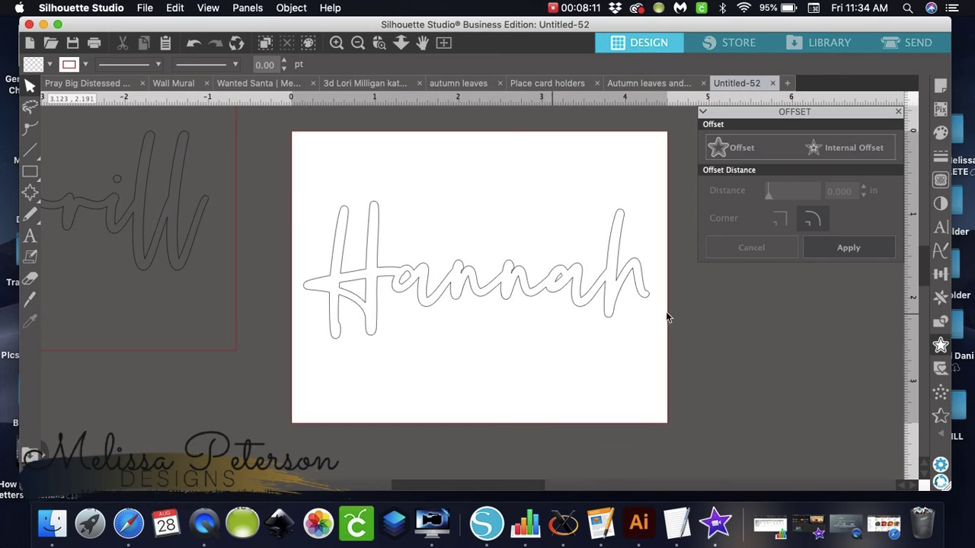
# Offset the hole of the second "a" by 0.025 in and delete the smaller original shape inside it
pyautogui.click(561, 282)
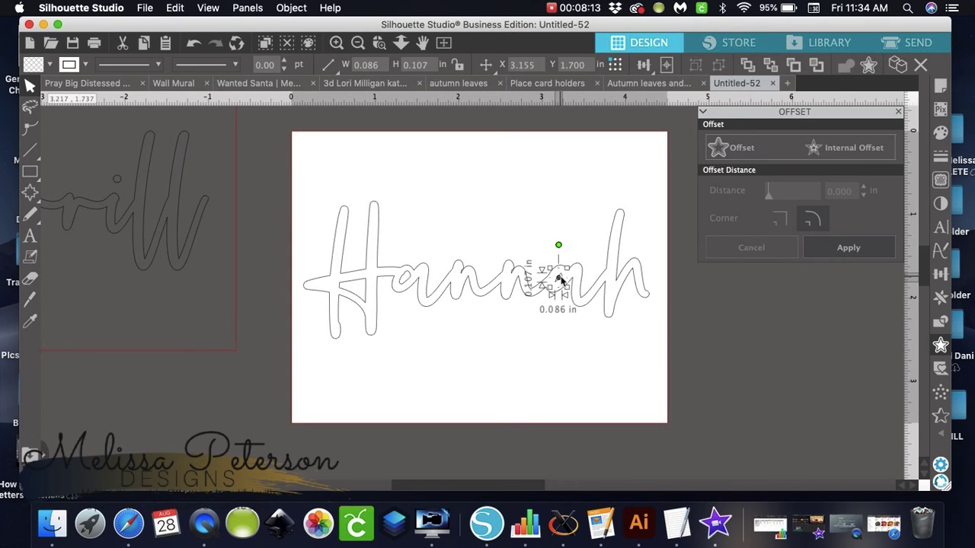
pyautogui.click(733, 148)
pyautogui.press('super+a')
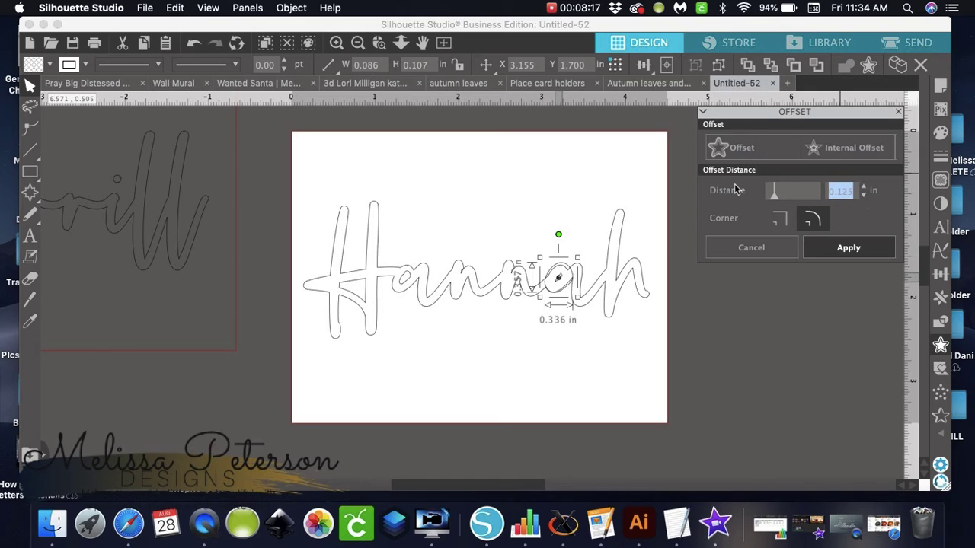
pyautogui.write('0.025')
pyautogui.press('Return')
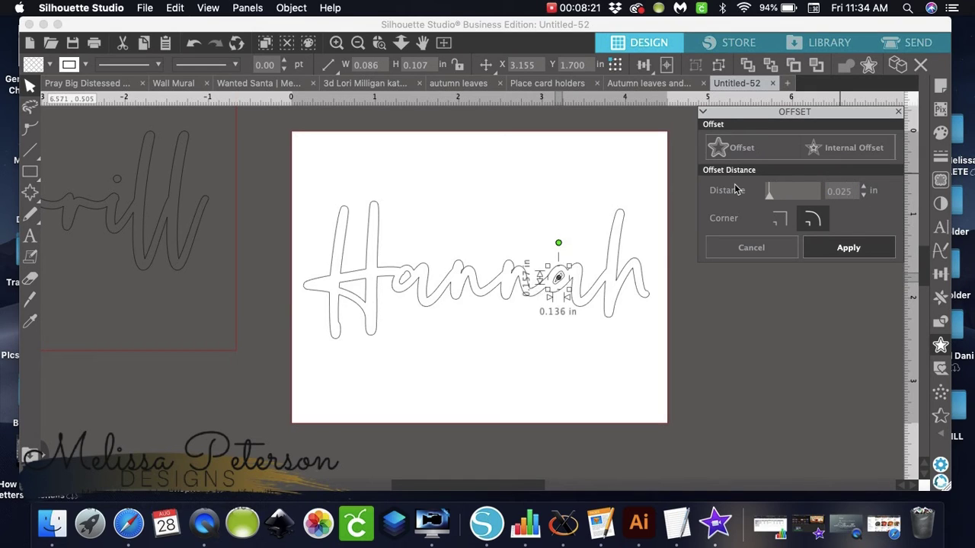
pyautogui.click(842, 246)
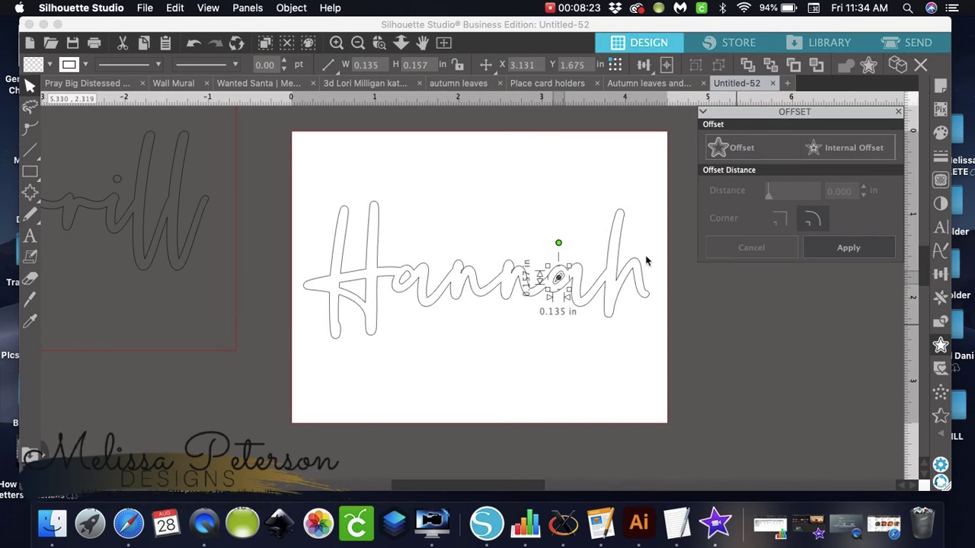
pyautogui.click(562, 280)
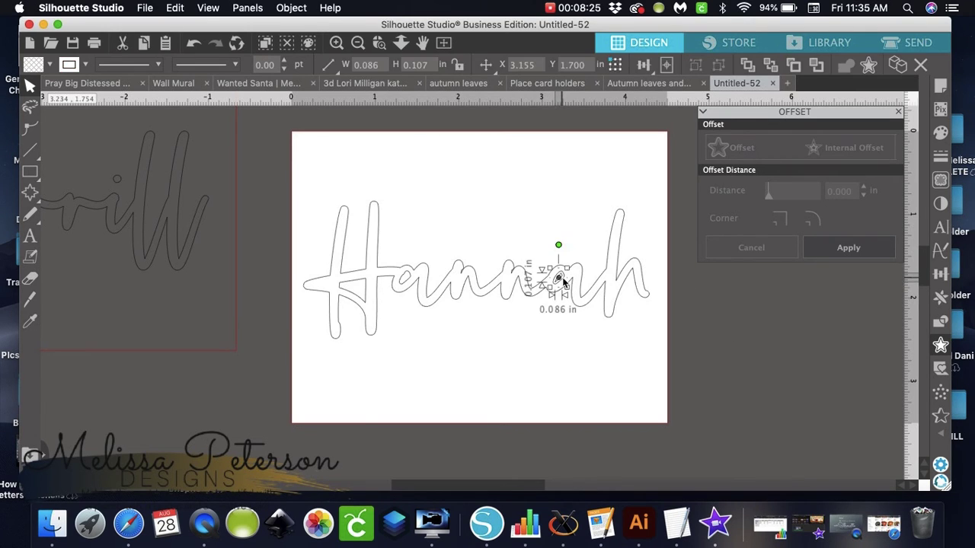
pyautogui.press('Delete')
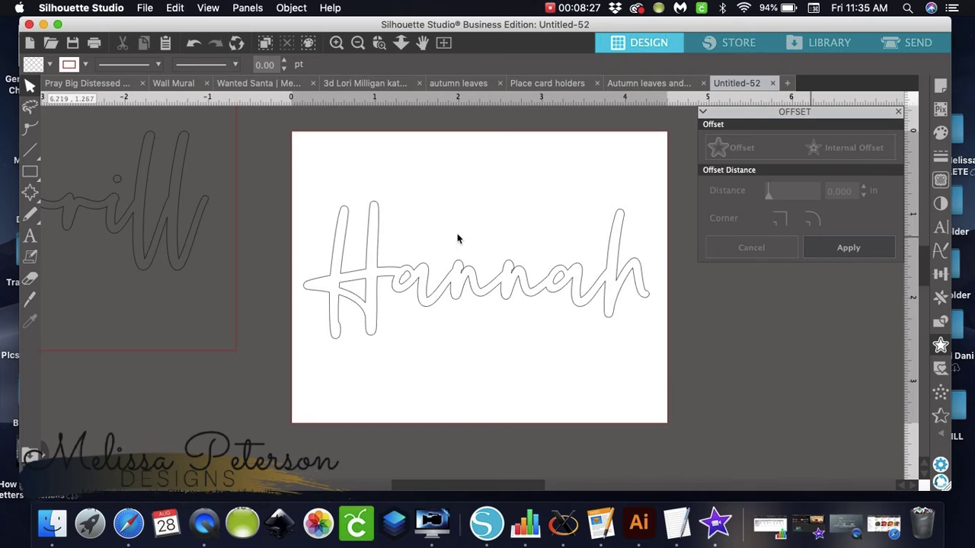
# Group the outline and hole pieces of the second name and centre the group on the page
pyautogui.moveTo(307, 164); pyautogui.dragTo(661, 379)
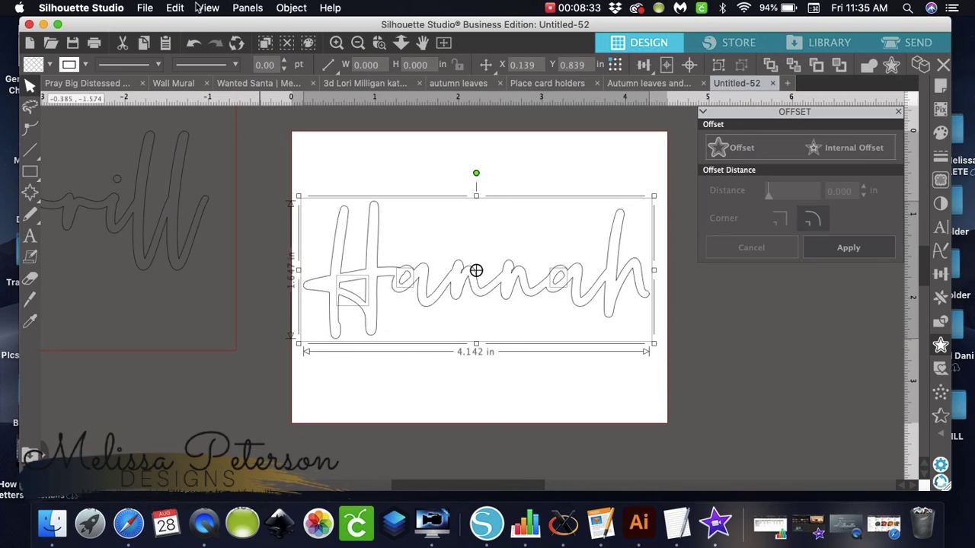
pyautogui.click(294, 9)
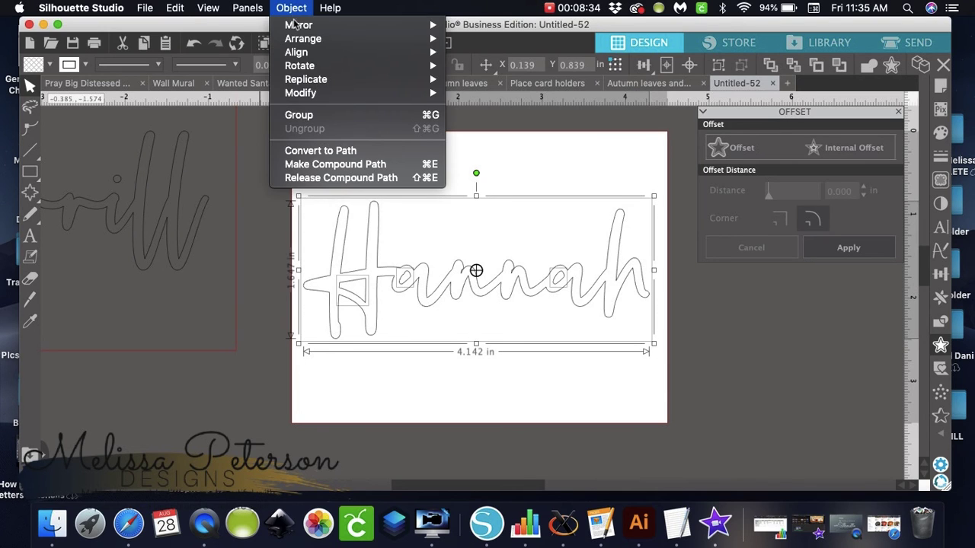
pyautogui.click(312, 114)
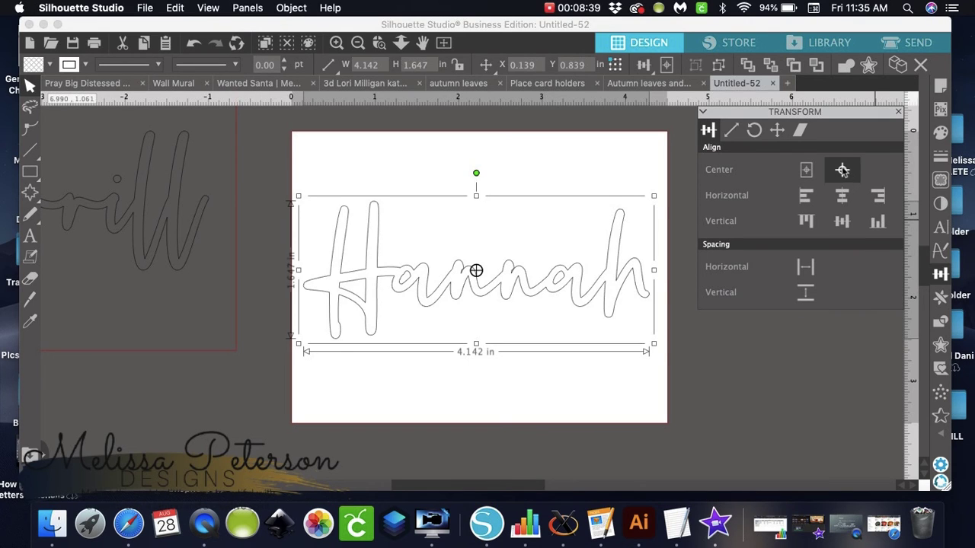
pyautogui.click(842, 169)
pyautogui.click(551, 202)
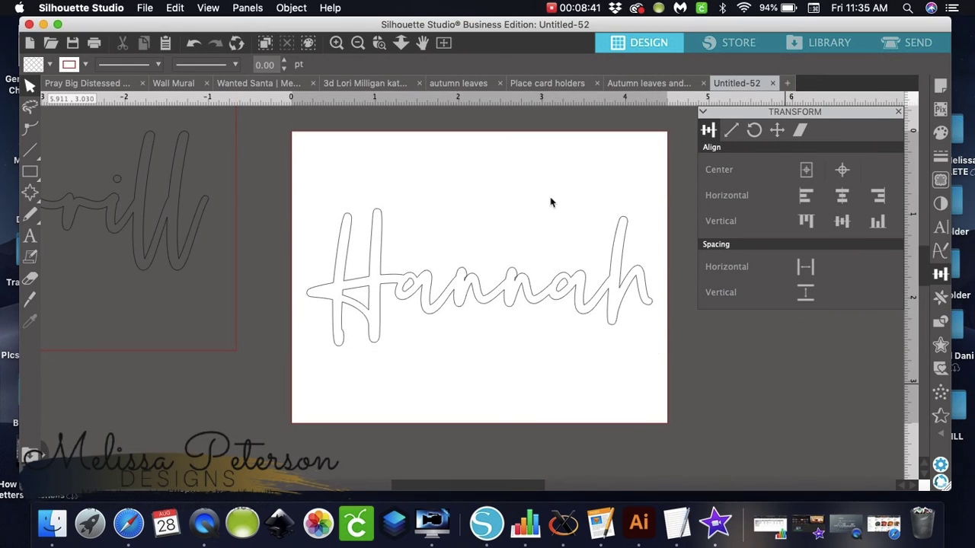
# Group the second name together with its surrounding rectangular frame
pyautogui.press('super+a')
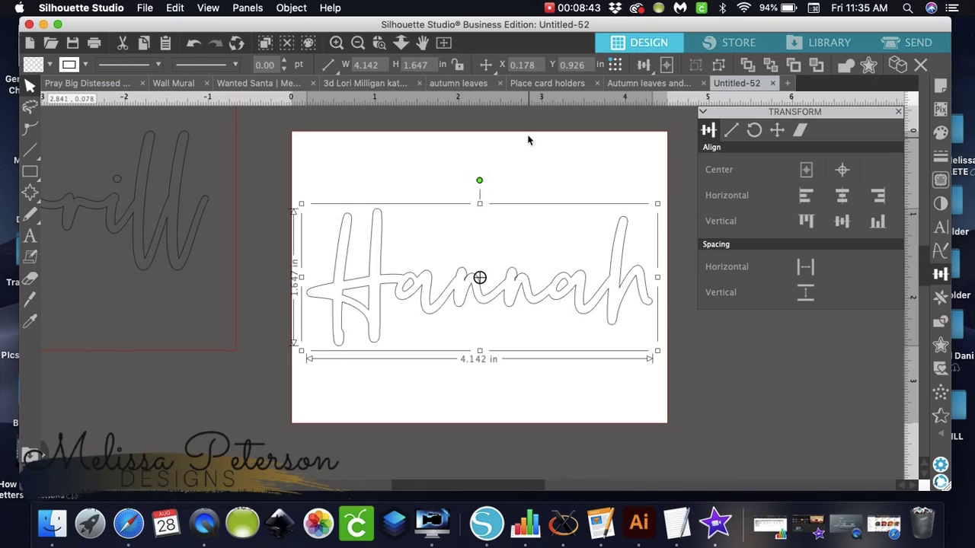
pyautogui.click(291, 8)
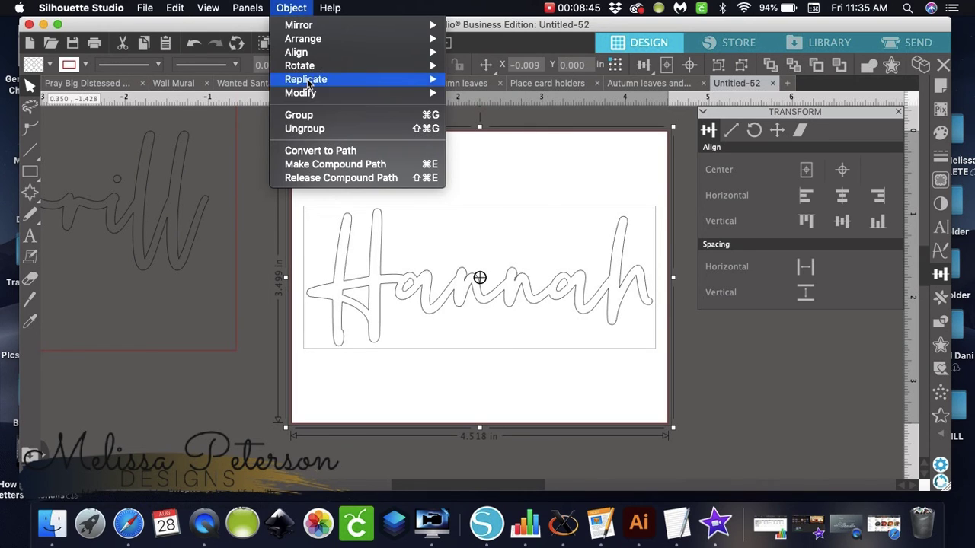
pyautogui.click(308, 114)
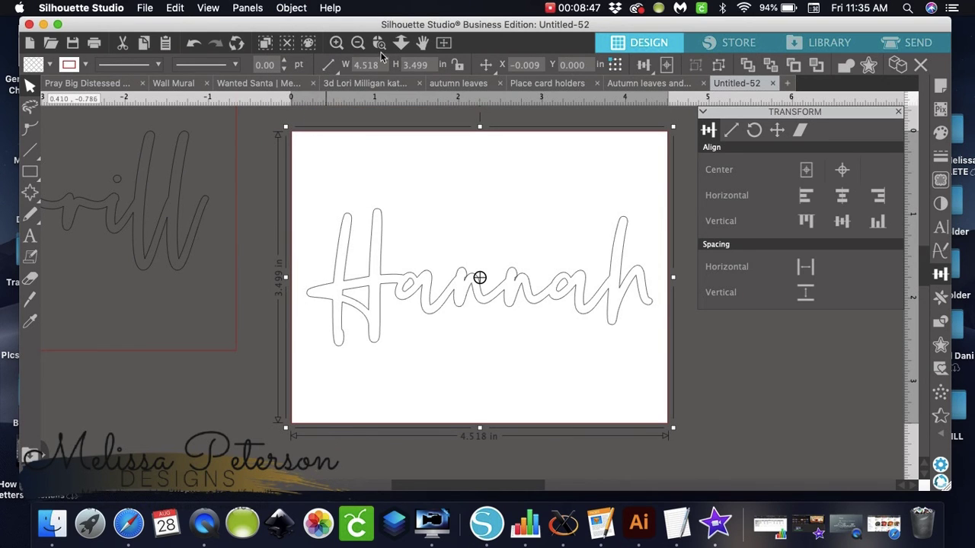
# Set the page size to 12 in wide by 18 in high
pyautogui.click(357, 44)
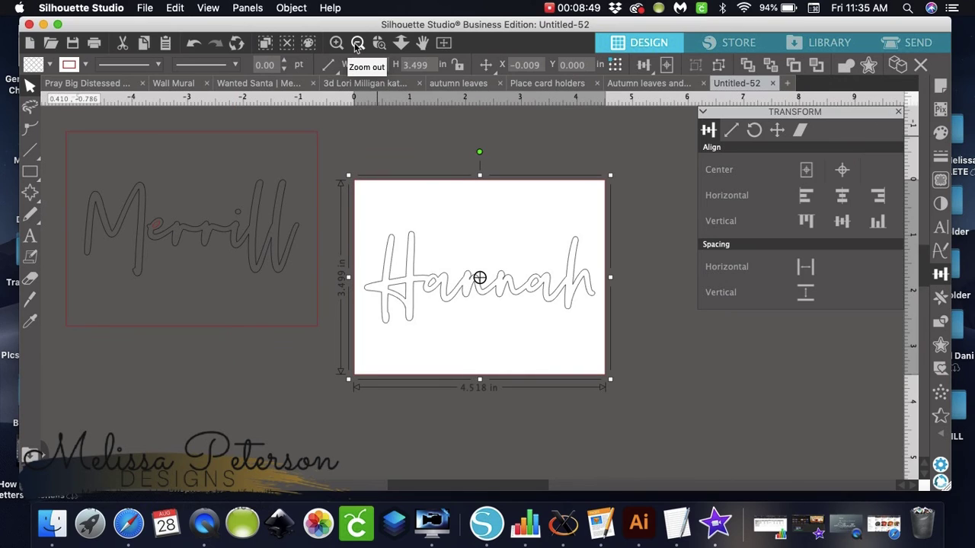
pyautogui.click(898, 113)
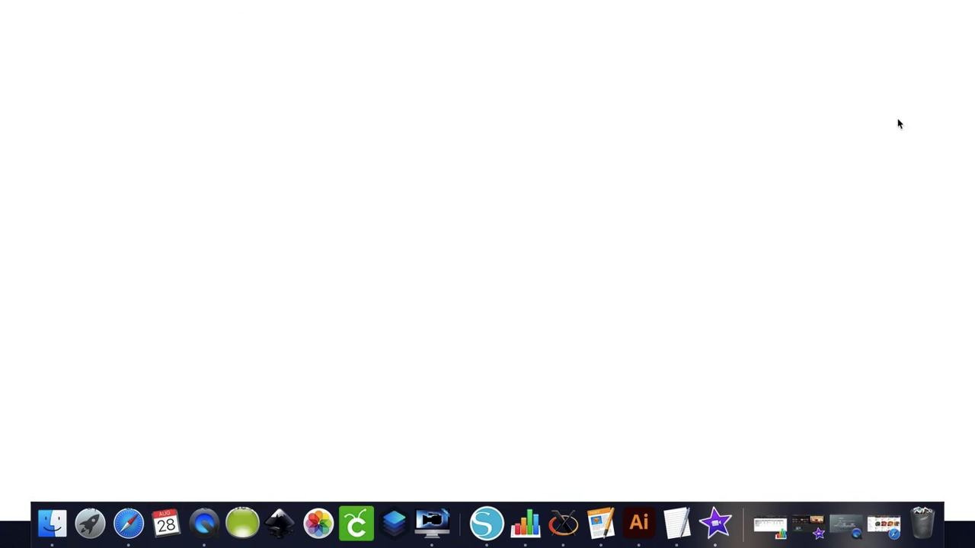
pyautogui.click(941, 86)
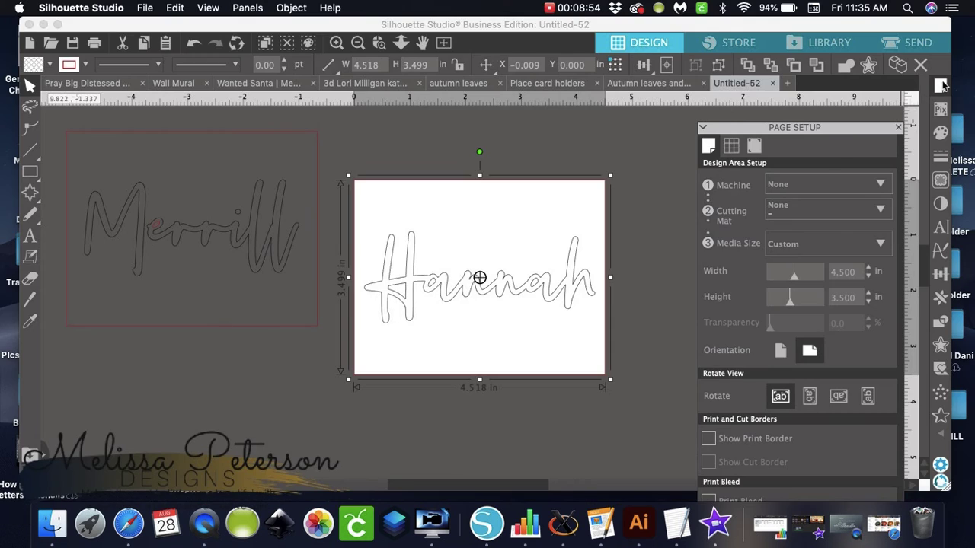
pyautogui.doubleClick(857, 258)
pyautogui.write('12')
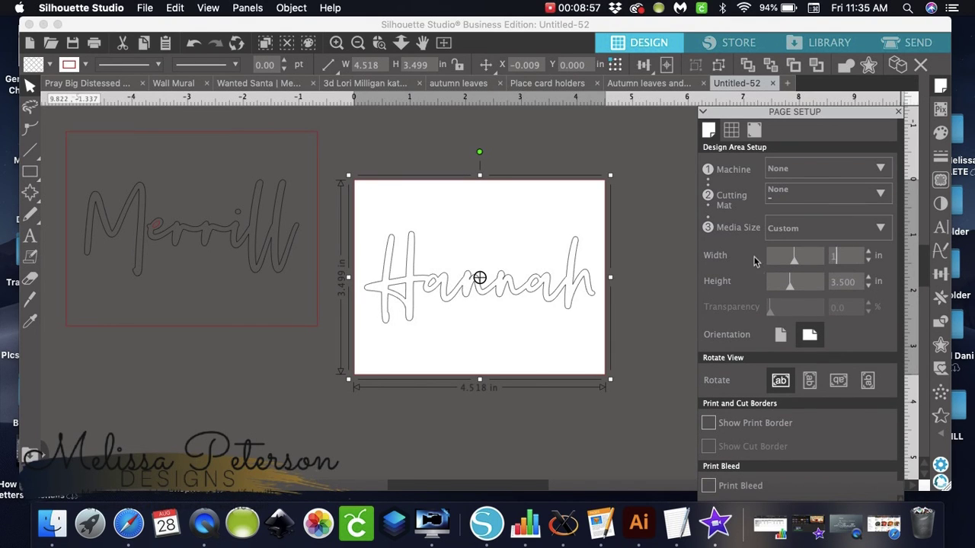
pyautogui.press('Return')
pyautogui.press('Tab')
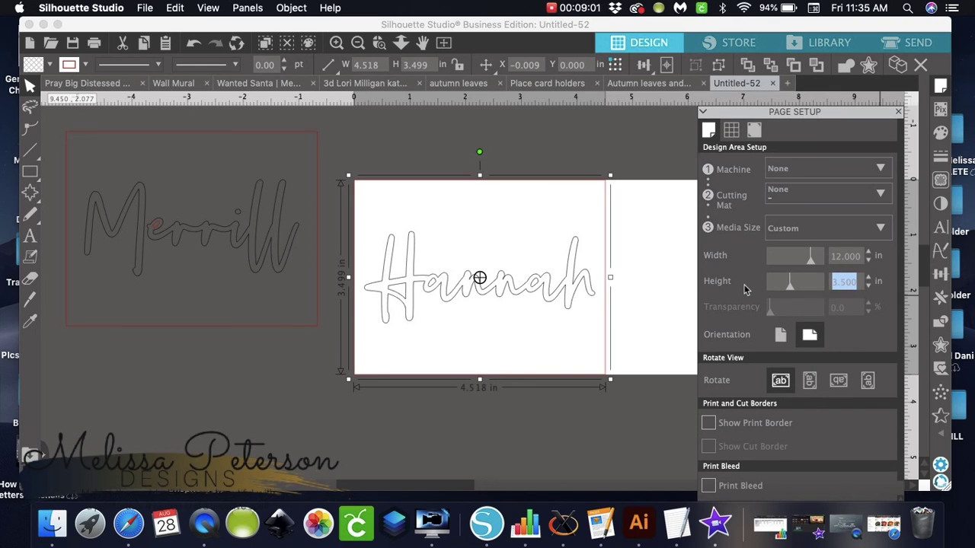
pyautogui.write('18')
pyautogui.press('Return')
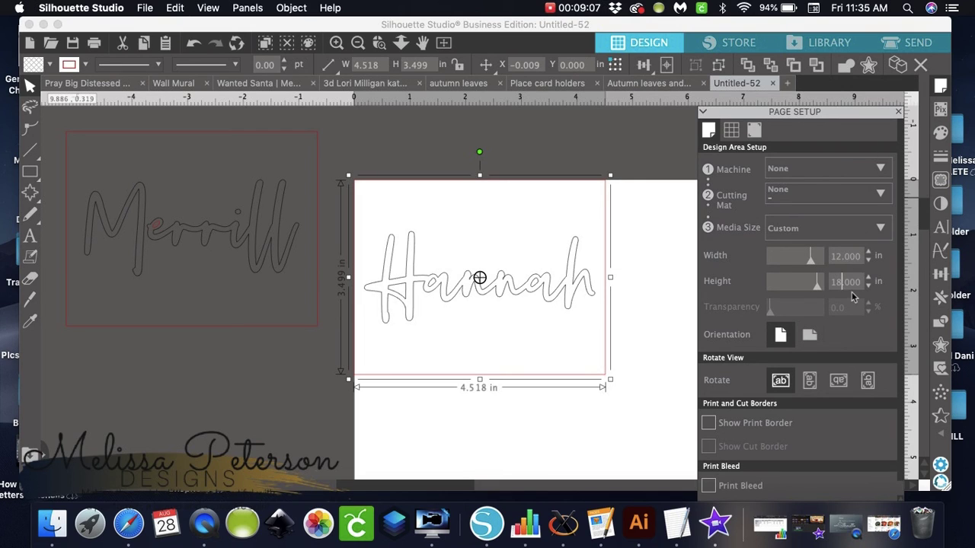
pyautogui.click(899, 113)
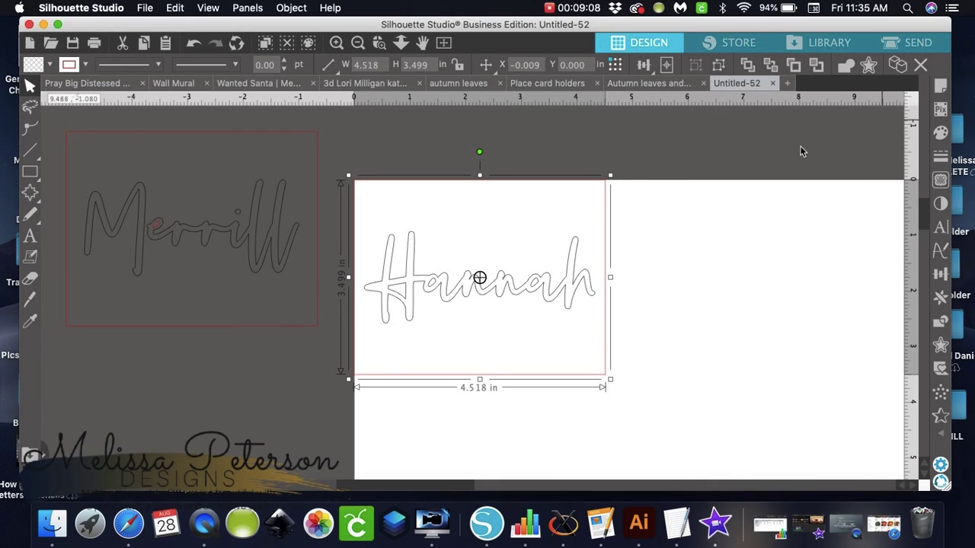
# Move the first framed name from outside the page onto it, beside the second framed name
pyautogui.click(505, 211)
pyautogui.moveTo(440, 488); pyautogui.dragTo(462, 487)
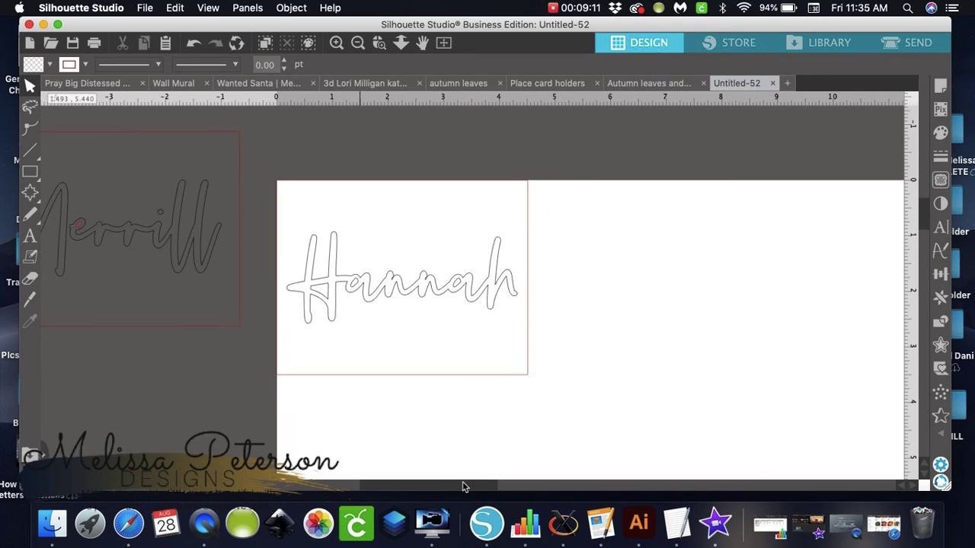
pyautogui.moveTo(685, 266)
pyautogui.mouseDown()
pyautogui.moveTo(718, 272)
pyautogui.moveTo(701, 272)
pyautogui.mouseUp()
pyautogui.click(356, 44)
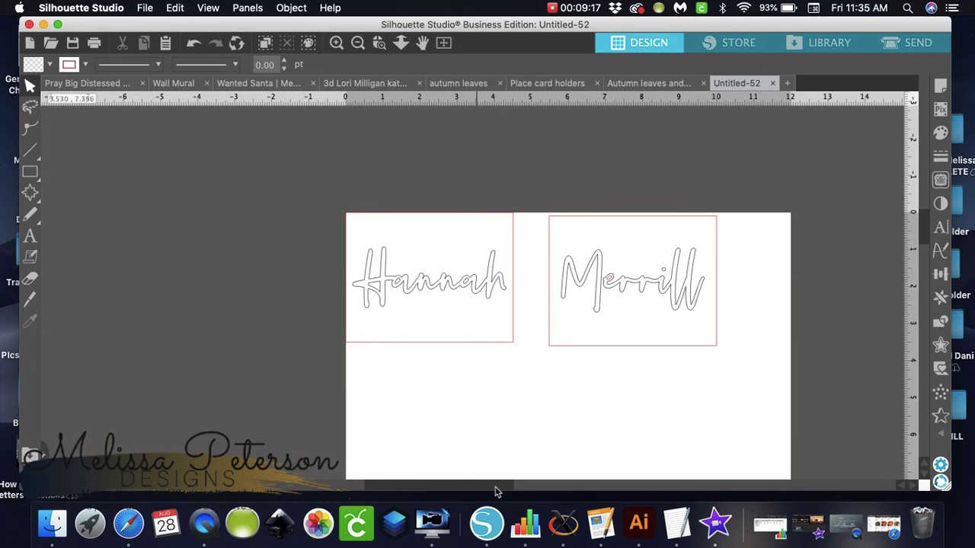
# Shift both framed names slightly down and inward from the page's upper and left edges
pyautogui.moveTo(488, 491); pyautogui.dragTo(506, 491)
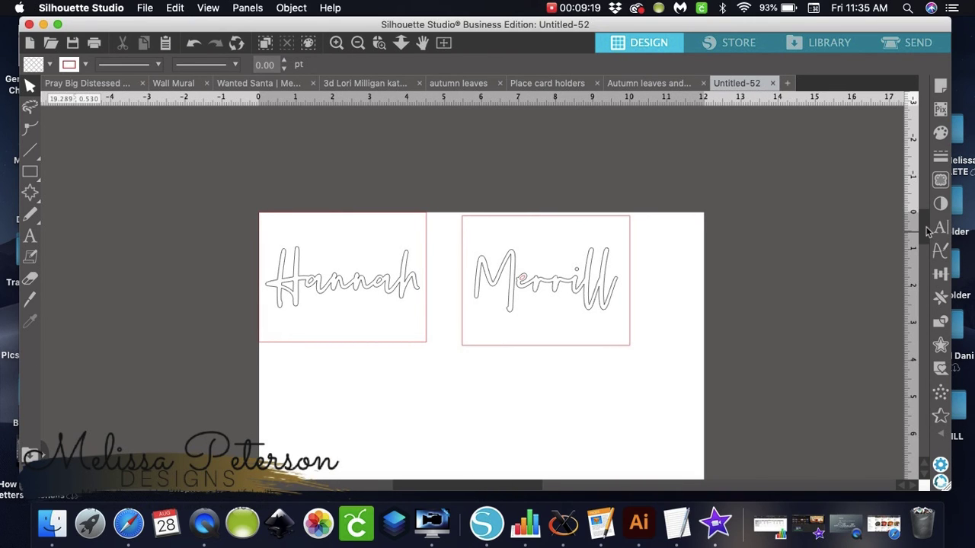
pyautogui.moveTo(928, 231); pyautogui.dragTo(928, 248)
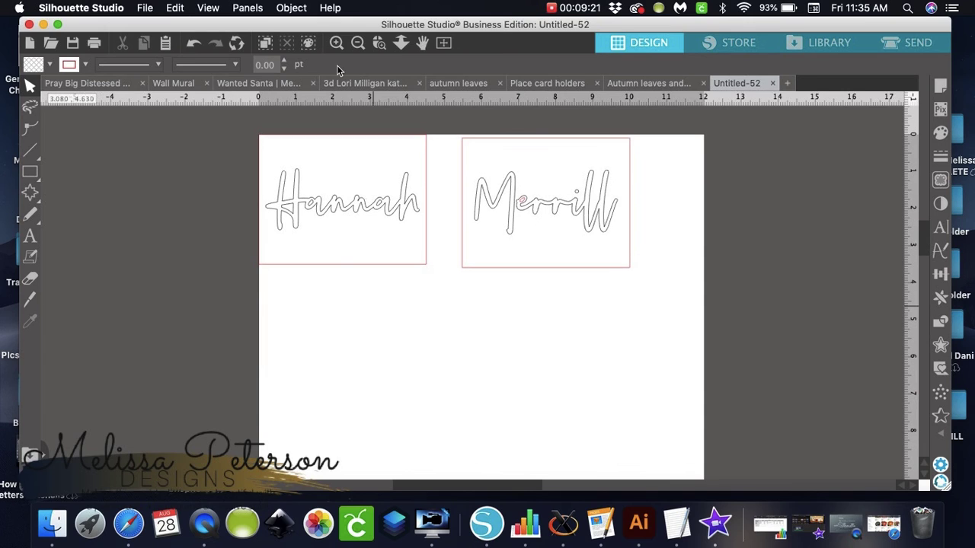
pyautogui.click(356, 44)
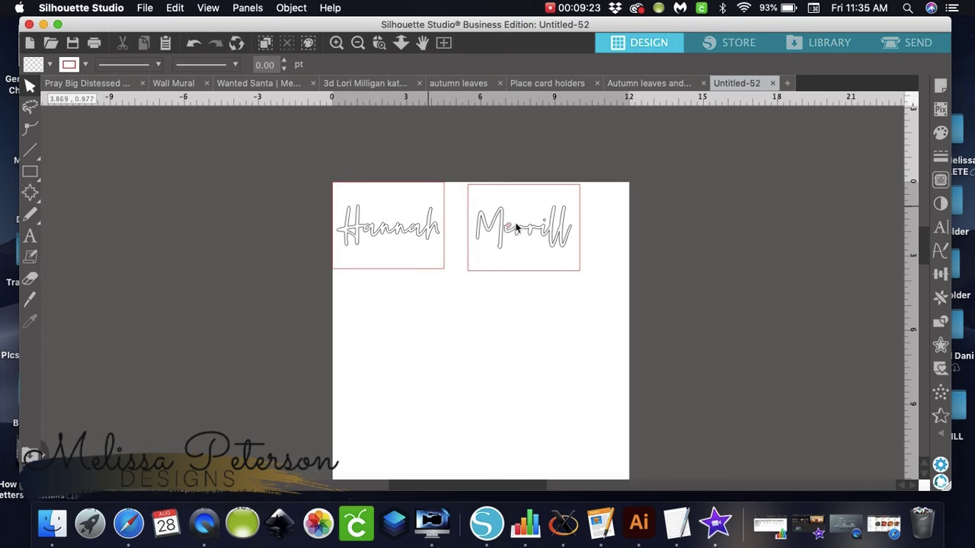
pyautogui.moveTo(427, 236); pyautogui.dragTo(439, 256)
pyautogui.click(494, 236)
pyautogui.moveTo(497, 242); pyautogui.dragTo(499, 251)
# Rotate both framed names together by 90° clockwise
pyautogui.moveTo(302, 172); pyautogui.dragTo(659, 288)
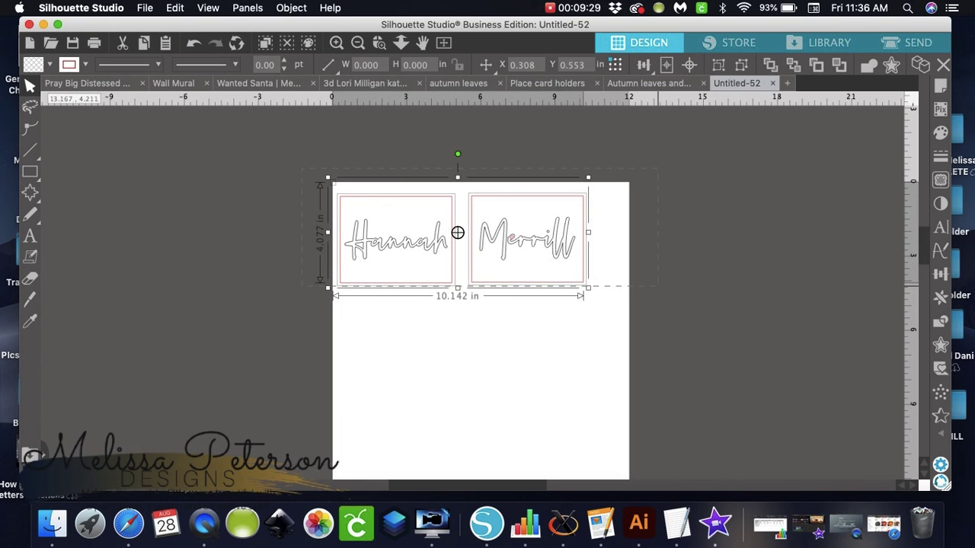
pyautogui.click(292, 7)
pyautogui.moveTo(317, 78)
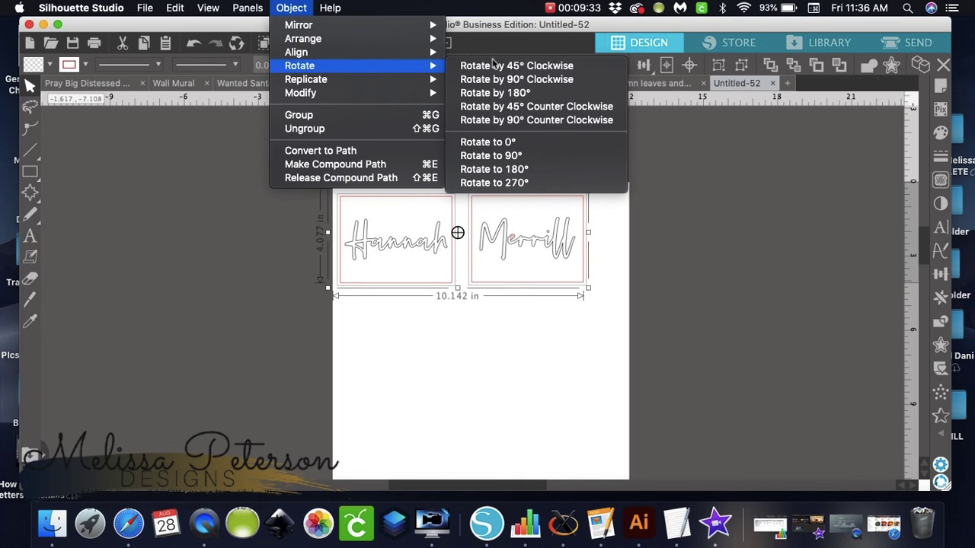
pyautogui.click(501, 79)
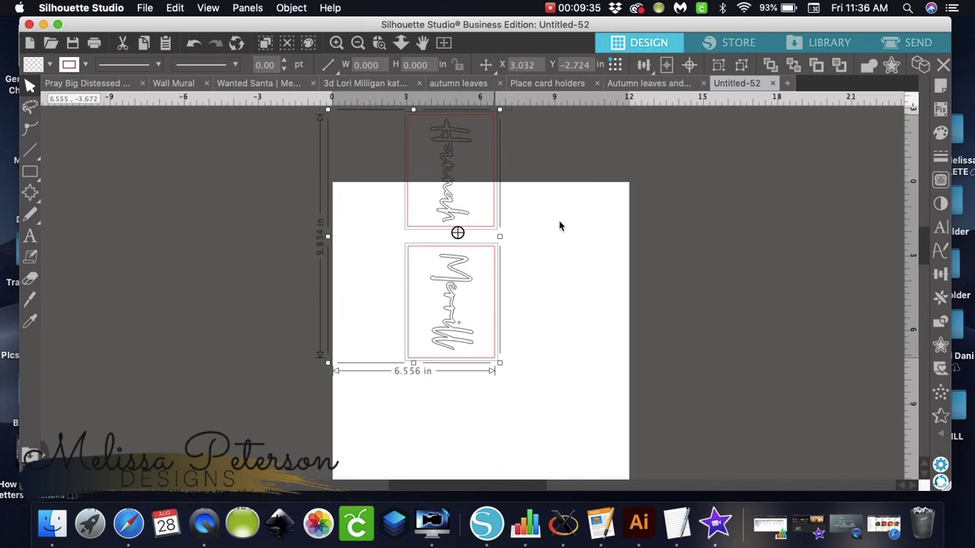
# Move the rotated designs into the page's upper-left corner and arrange them side by side with a narrow gap
pyautogui.moveTo(387, 281); pyautogui.dragTo(381, 261)
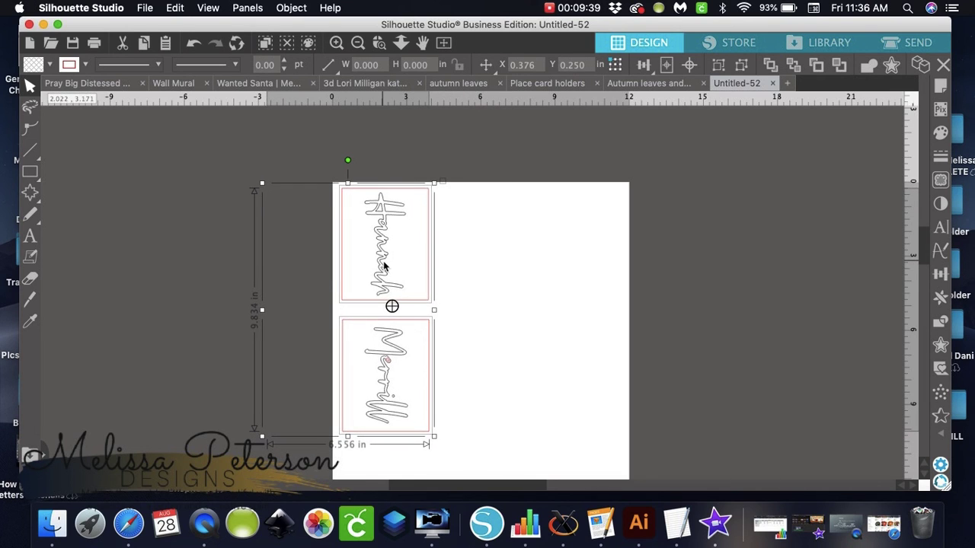
pyautogui.click(204, 276)
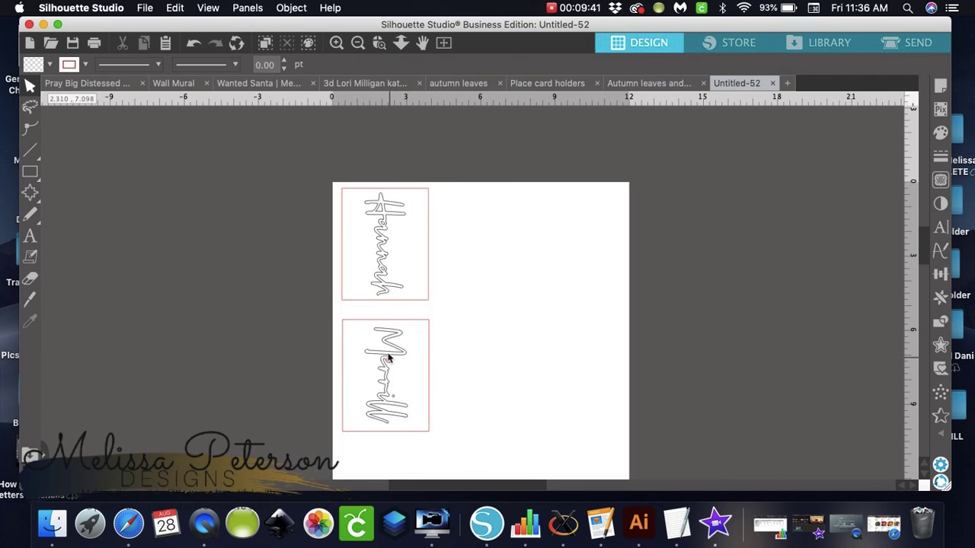
pyautogui.moveTo(391, 364)
pyautogui.mouseDown()
pyautogui.moveTo(507, 267)
pyautogui.moveTo(476, 223)
pyautogui.mouseUp()
pyautogui.click(574, 230)
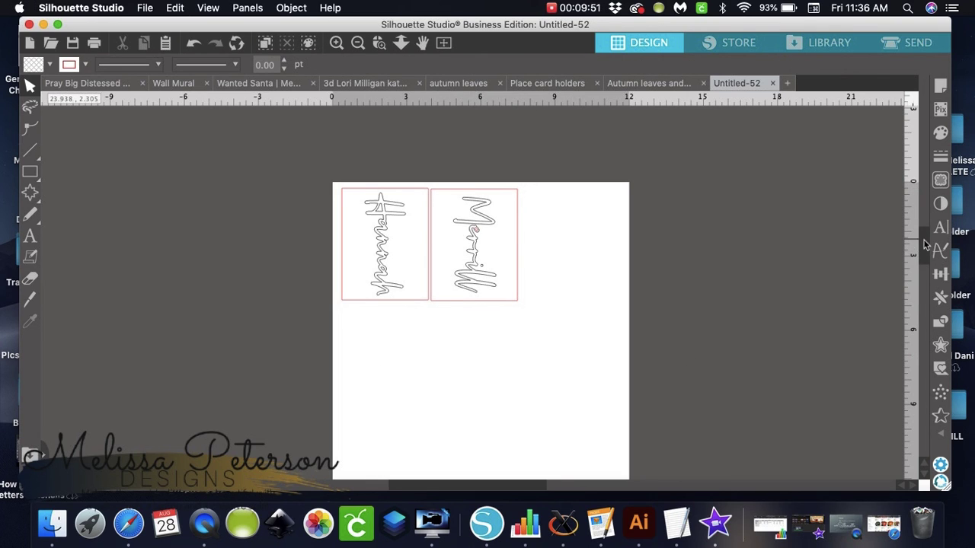
# Set the page height to 12 in
pyautogui.moveTo(925, 243); pyautogui.dragTo(923, 265)
pyautogui.scroll(5, 923, 265)
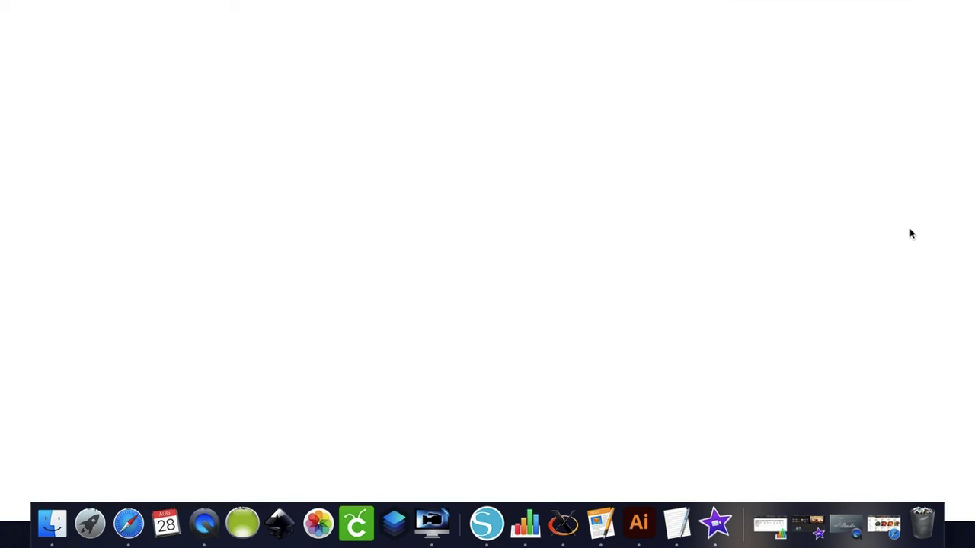
pyautogui.scroll(-1, 866, 301)
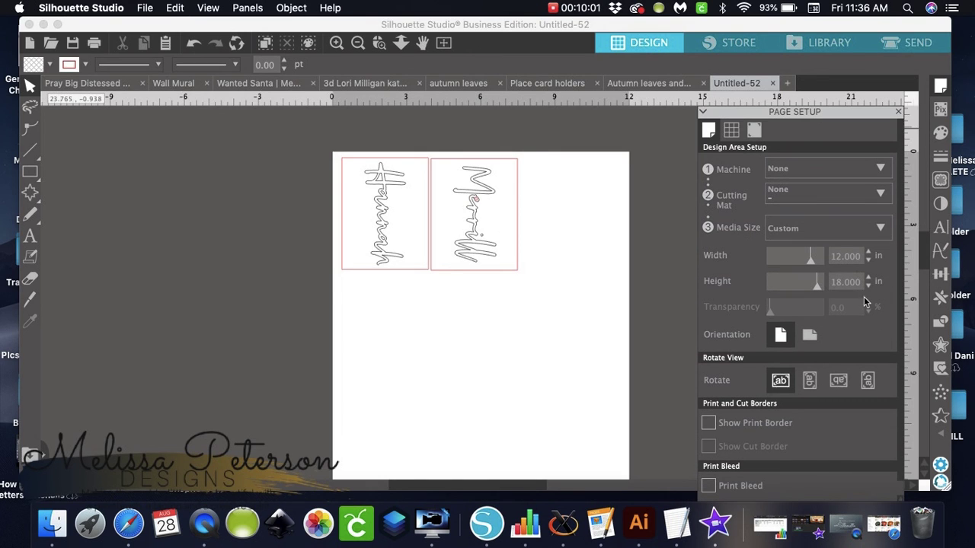
pyautogui.write('12')
pyautogui.press('Return')
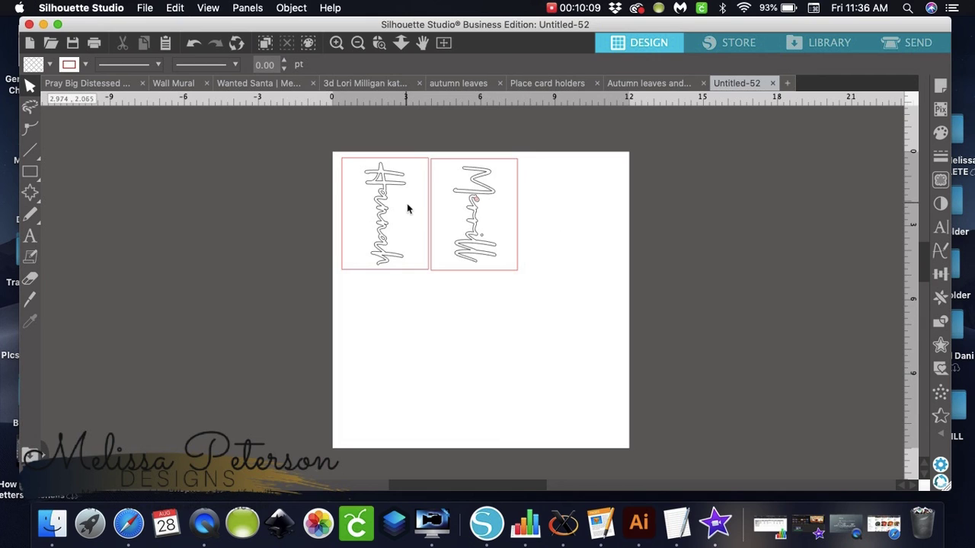
# Choose the Ratchet Blade as Tool 1 for the contact paper cut and return to the design workspace
pyautogui.click(904, 41)
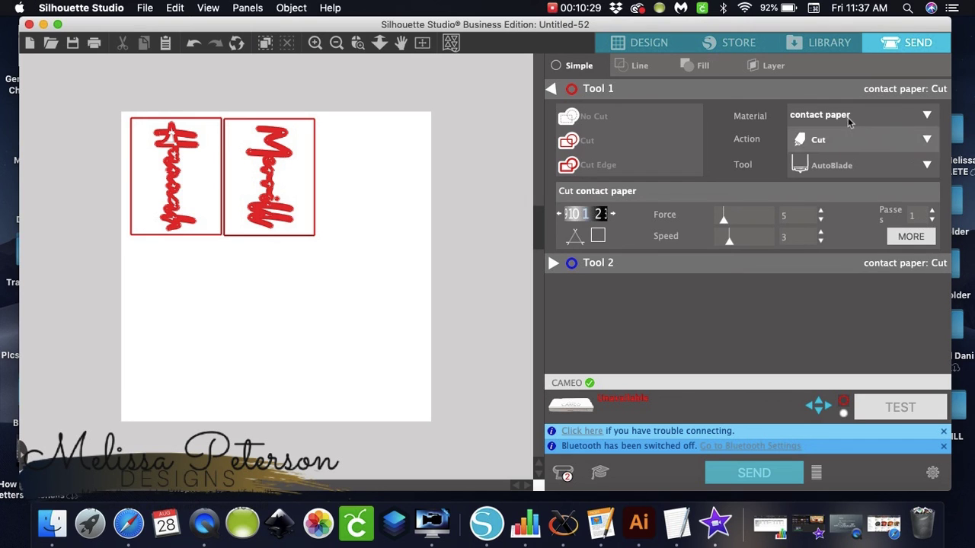
pyautogui.click(932, 168)
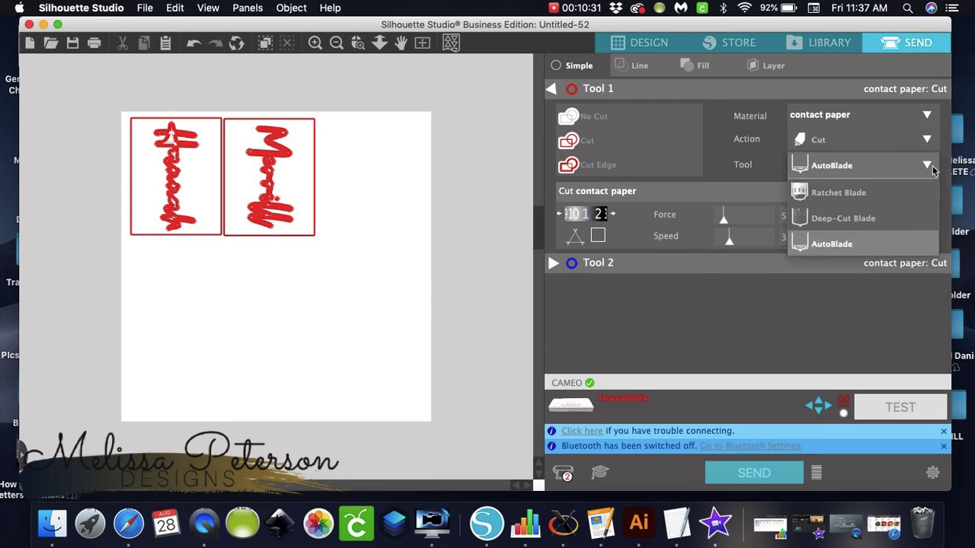
pyautogui.click(853, 195)
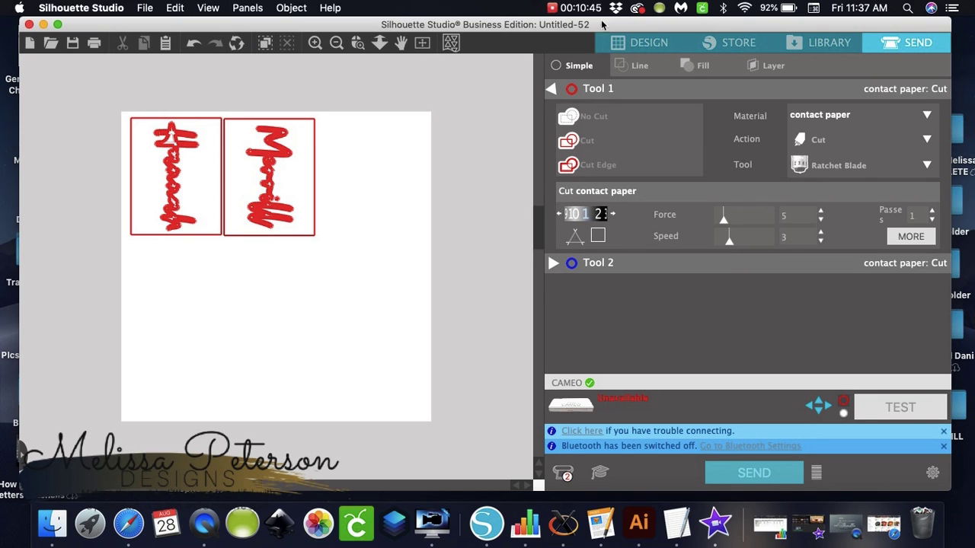
pyautogui.click(645, 42)
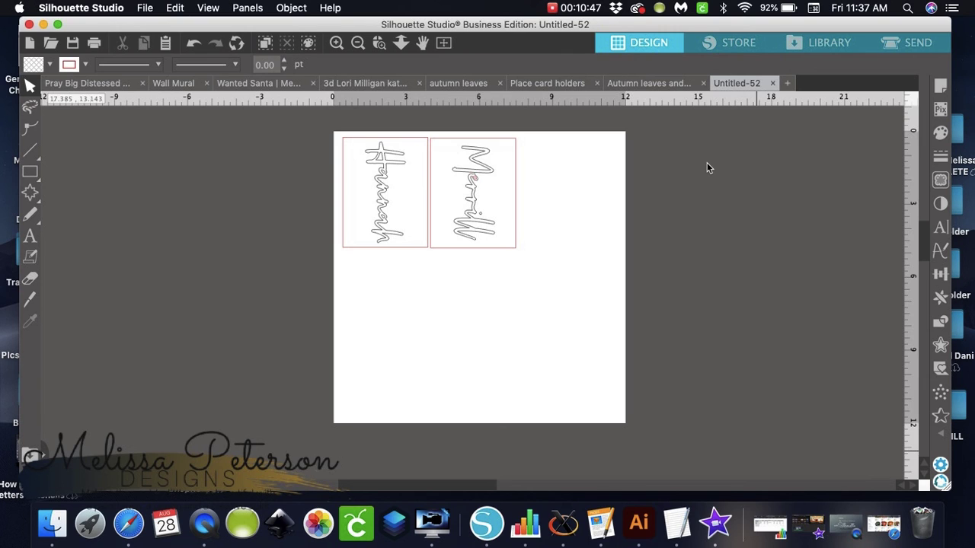